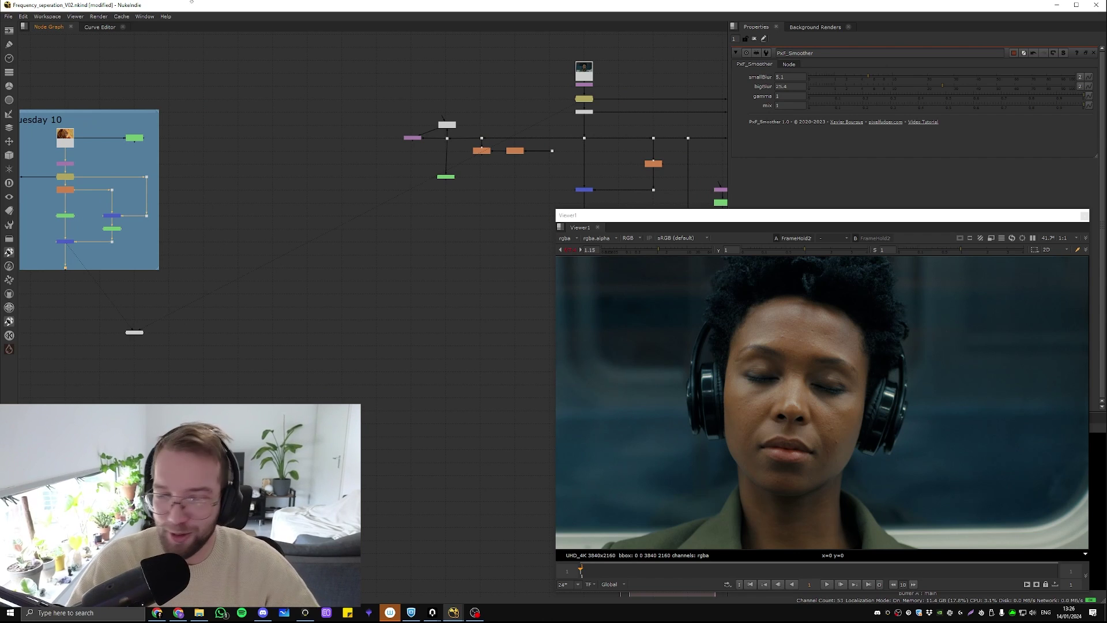
# Look over the node graph, covering the Comptip Tuesday 10 group and the branches built from the portrait footage.
pyautogui.moveTo(442, 236); pyautogui.dragTo(374, 204, button='middle')
pyautogui.scroll(-1, 375, 204)
pyautogui.moveTo(90, 204); pyautogui.dragTo(226, 218, button='middle')
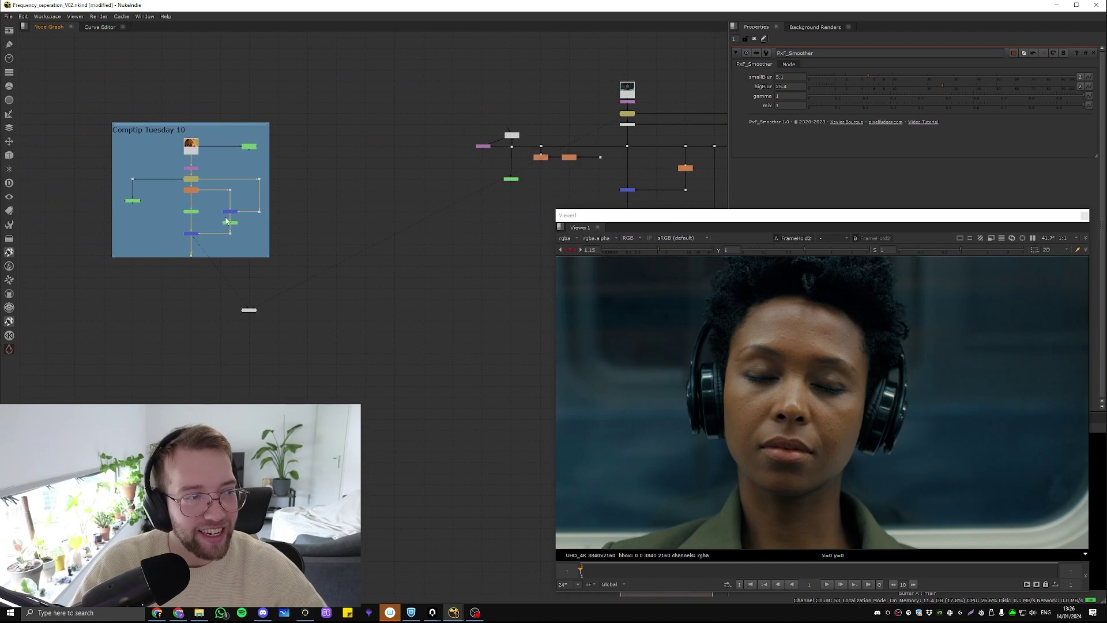
pyautogui.scroll(5, 202, 241)
pyautogui.moveTo(363, 250); pyautogui.dragTo(45, 283, button='middle')
pyautogui.scroll(-2, 254, 252)
pyautogui.moveTo(486, 220); pyautogui.dragTo(220, 248, button='middle')
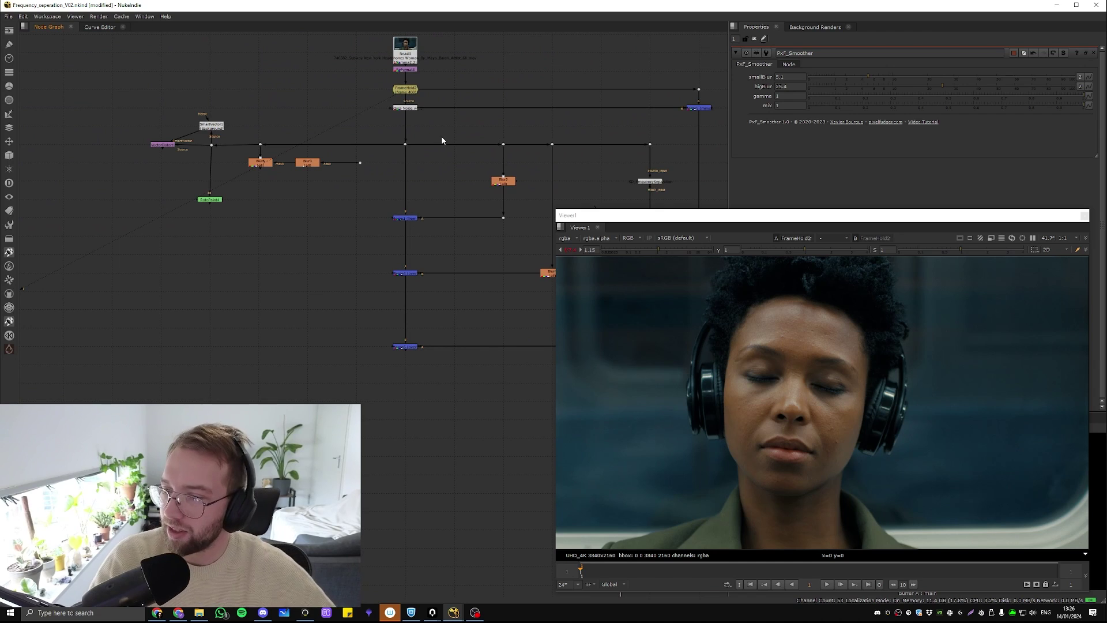
pyautogui.moveTo(145, 176); pyautogui.dragTo(369, 171, button='middle')
pyautogui.moveTo(206, 164); pyautogui.dragTo(503, 156, button='middle')
pyautogui.moveTo(249, 175); pyautogui.dragTo(331, 172, button='middle')
# View the lion's high-frequency RotoPaint2 output in the Comptip Tuesday 10 group and toggle its alpha channel display.
pyautogui.press('1')
pyautogui.click(346, 255)
pyautogui.moveTo(385, 256); pyautogui.dragTo(388, 304, button='middle')
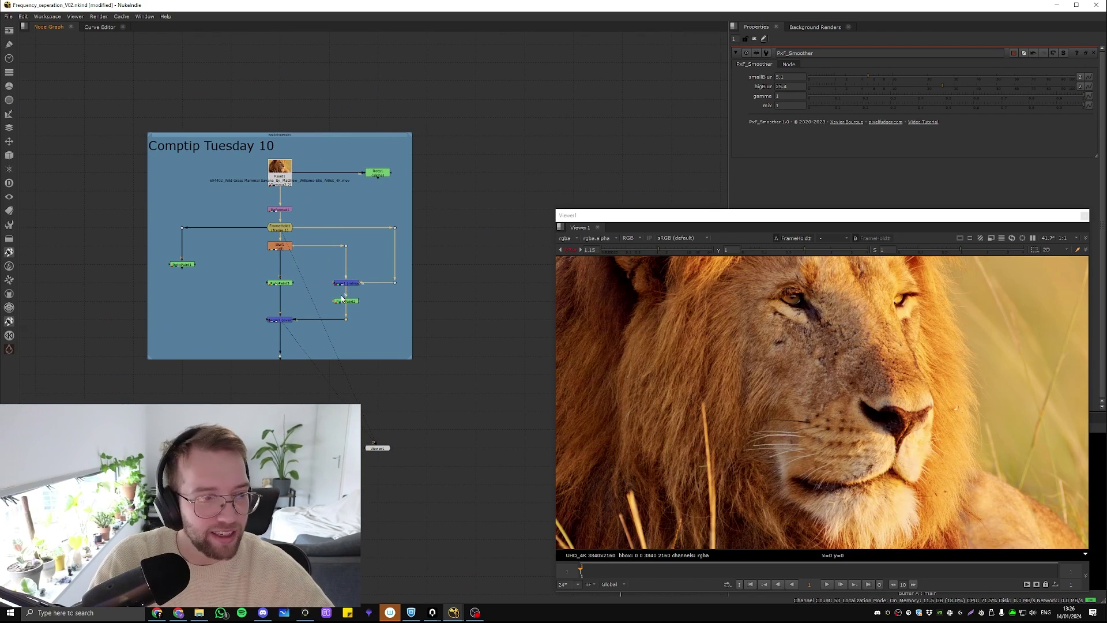
pyautogui.press('1')
pyautogui.press('a')
pyautogui.press('a')
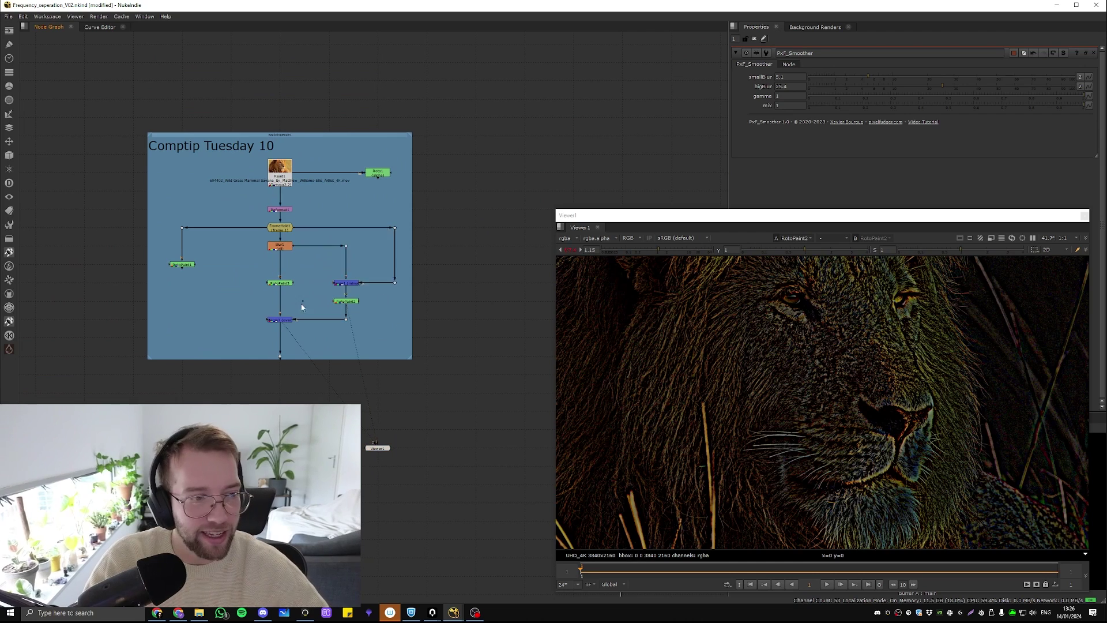
# Assign the lion's Merge2 to viewer input 1 and RotoPaint1 to viewer input 2, and switch between them.
pyautogui.click(281, 319)
pyautogui.press('1')
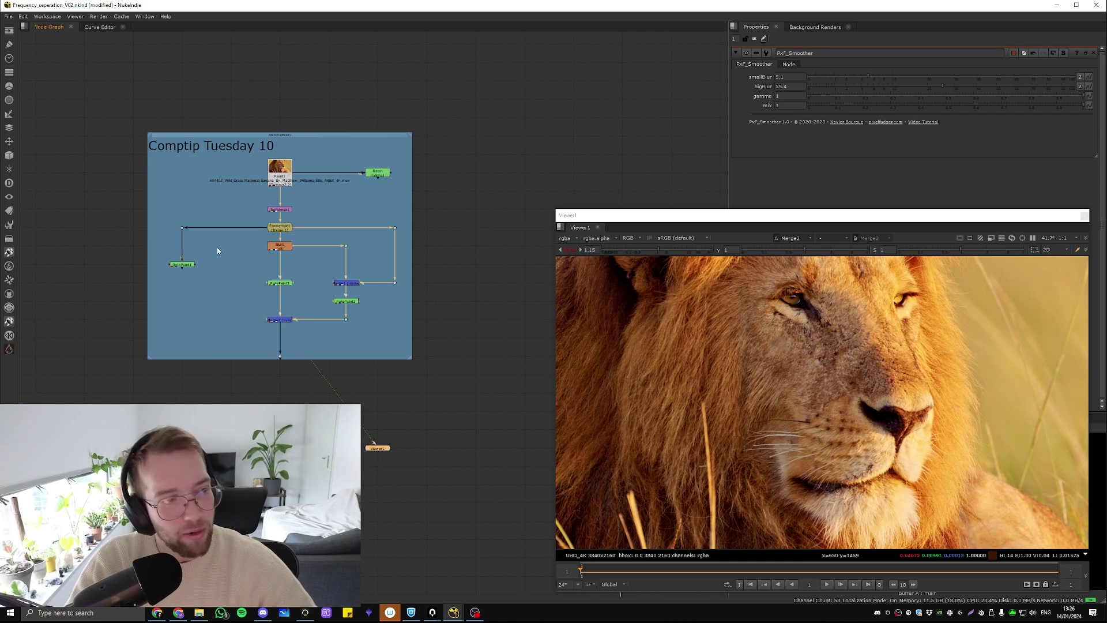
pyautogui.click(183, 264)
pyautogui.press('2')
pyautogui.click(287, 336)
pyautogui.press('1')
pyautogui.press('2')
pyautogui.press('1')
# Compare the merged and directly painted lion results up close on the cheek fur.
pyautogui.scroll(5, 765, 351)
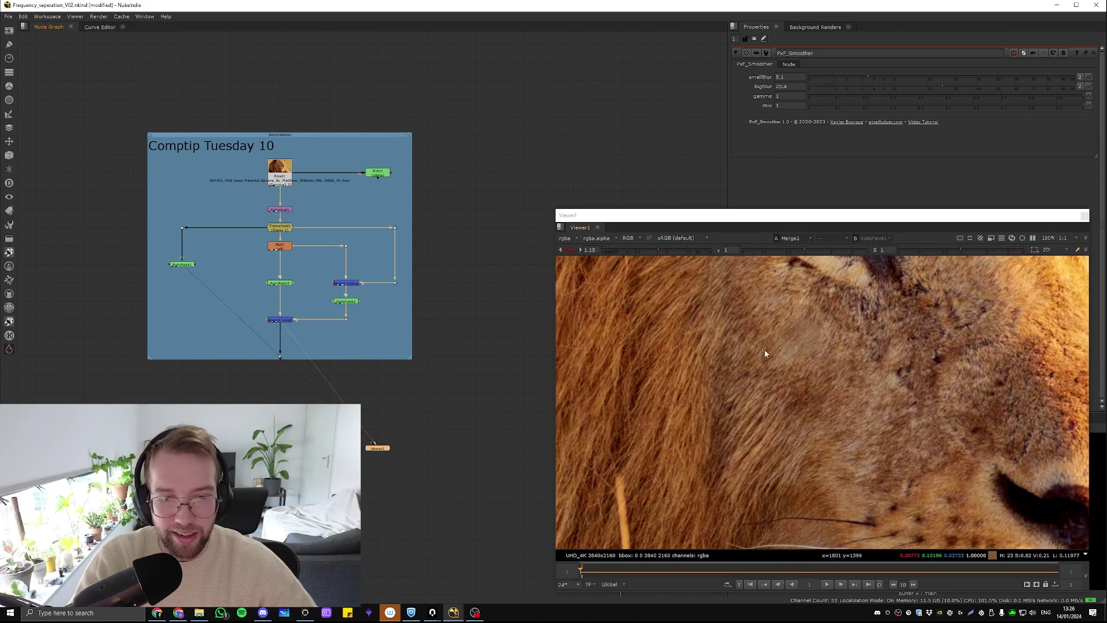
pyautogui.press('2')
pyautogui.press('1')
pyautogui.press('2')
pyautogui.press('1')
pyautogui.press('2')
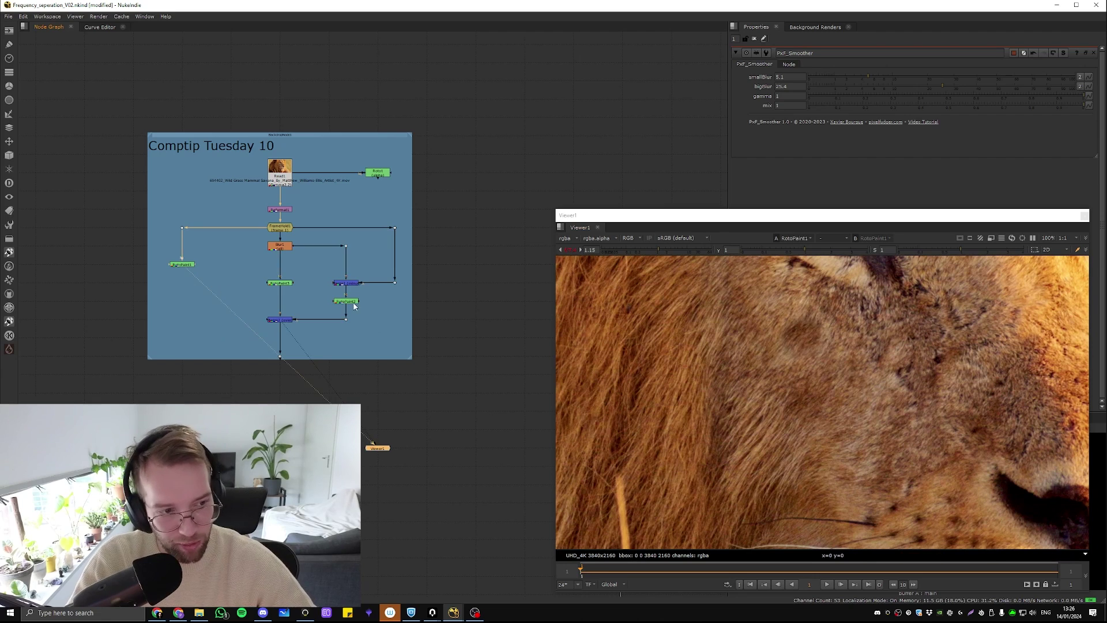
pyautogui.press('1')
pyautogui.press('2')
pyautogui.press('1')
pyautogui.scroll(-5, 809, 329)
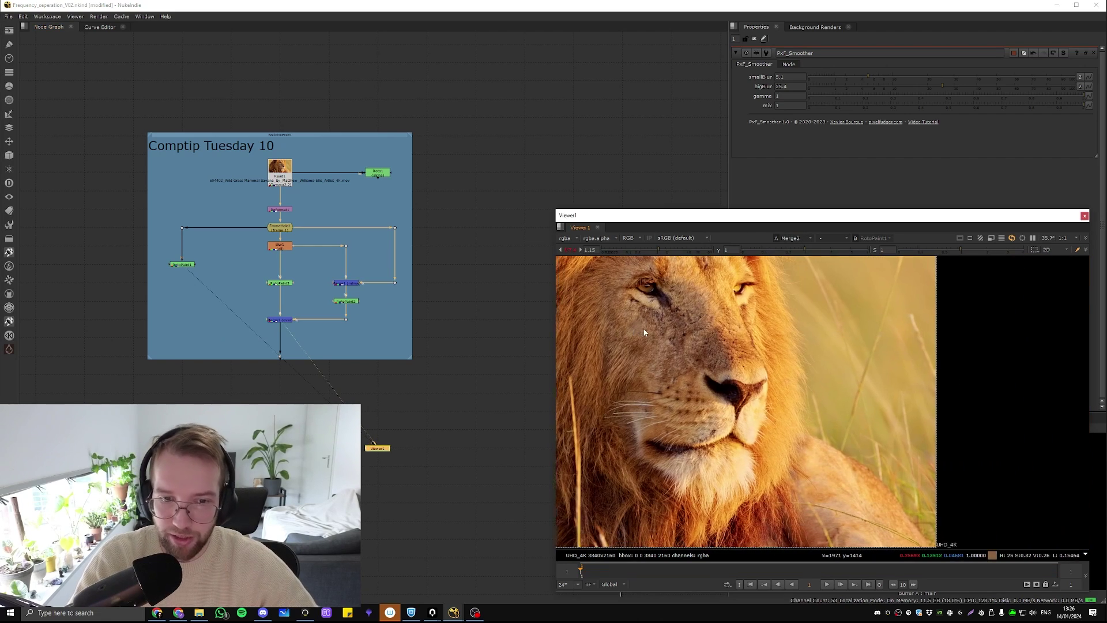
pyautogui.scroll(-2, 658, 346)
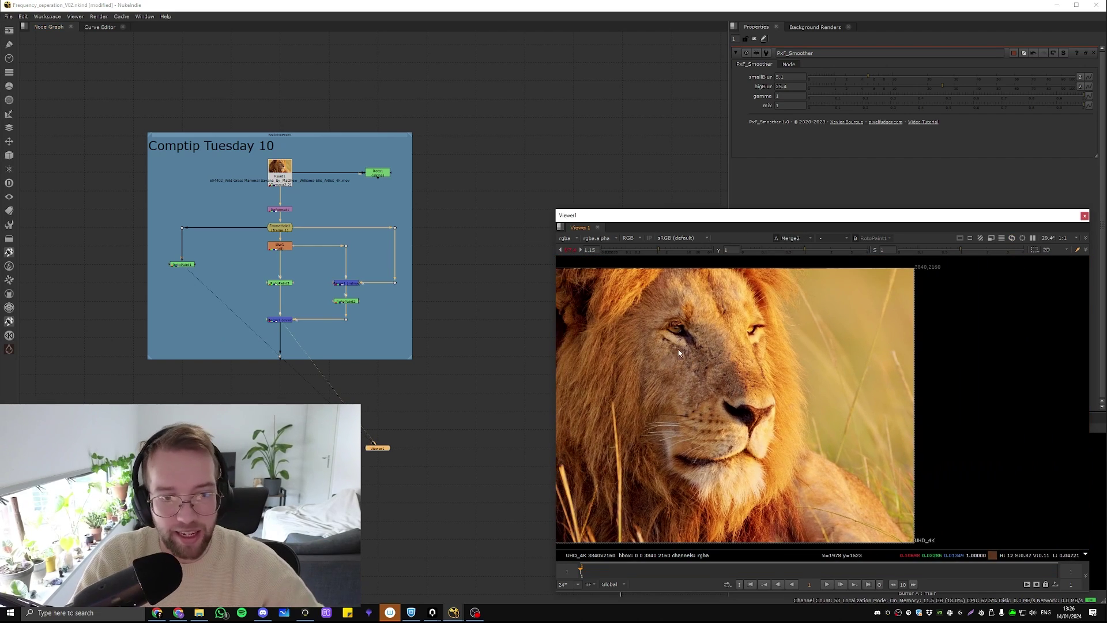
# View the lion's blurred low-frequency image and the Merge2 result, with the whole frame visible.
pyautogui.press('1')
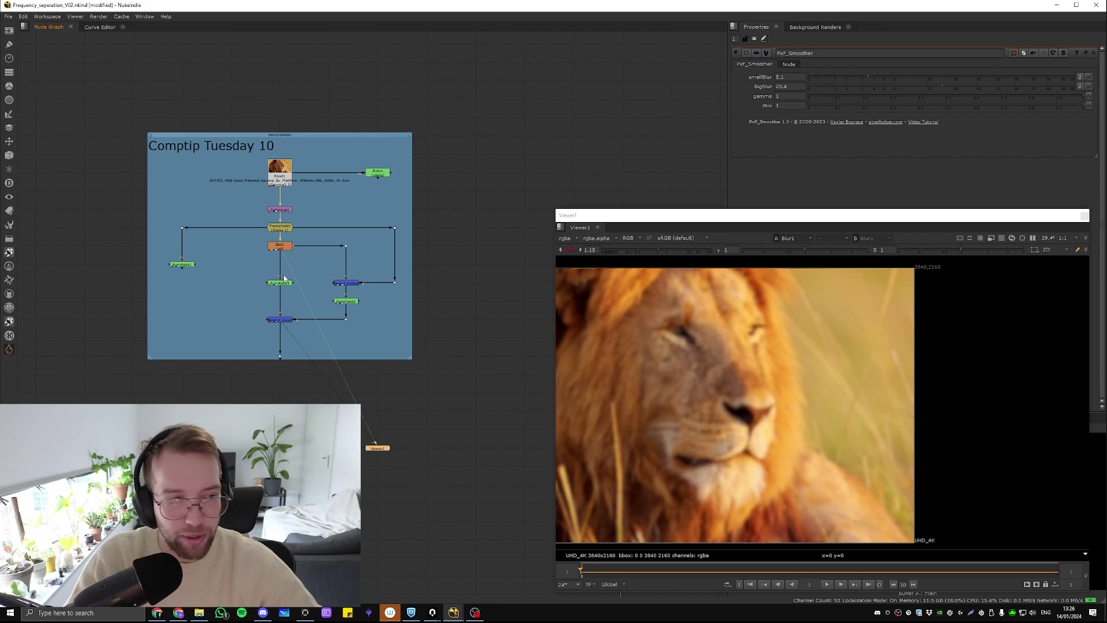
pyautogui.moveTo(324, 265); pyautogui.dragTo(251, 312)
pyautogui.press('2')
pyautogui.click(252, 311)
pyautogui.press('1')
pyautogui.moveTo(613, 266); pyautogui.dragTo(323, 278, button='middle')
pyautogui.press('f')
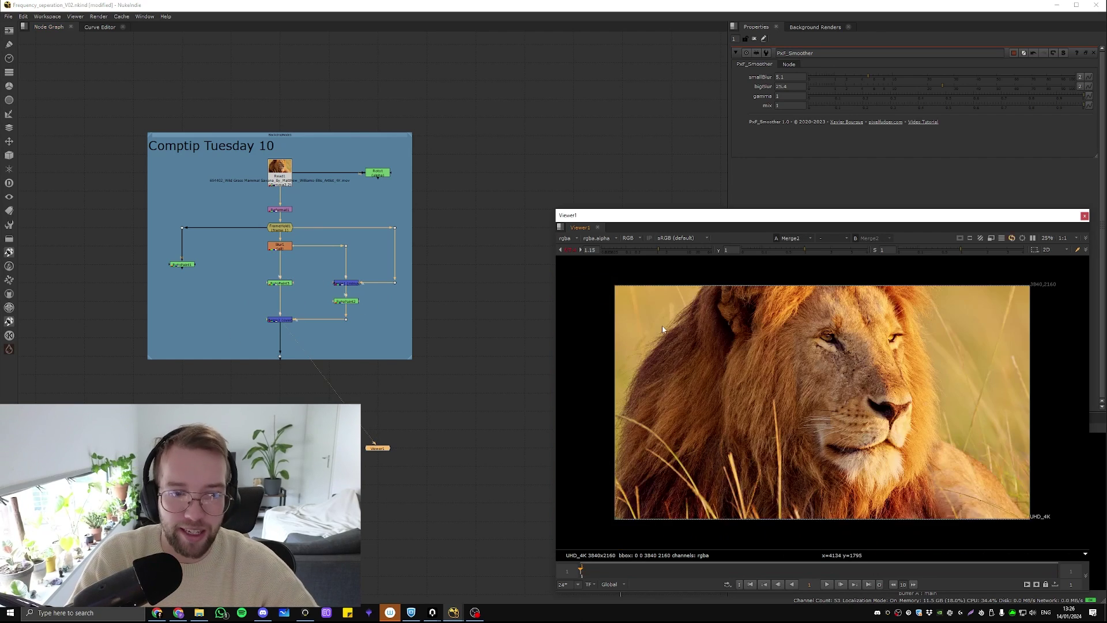
# Display the portrait footage from the dot below the denoised source, and examine its node tree.
pyautogui.press('h')
pyautogui.scroll(-5, 346, 239)
pyautogui.moveTo(450, 236); pyautogui.dragTo(192, 229, button='middle')
pyautogui.scroll(5, 362, 195)
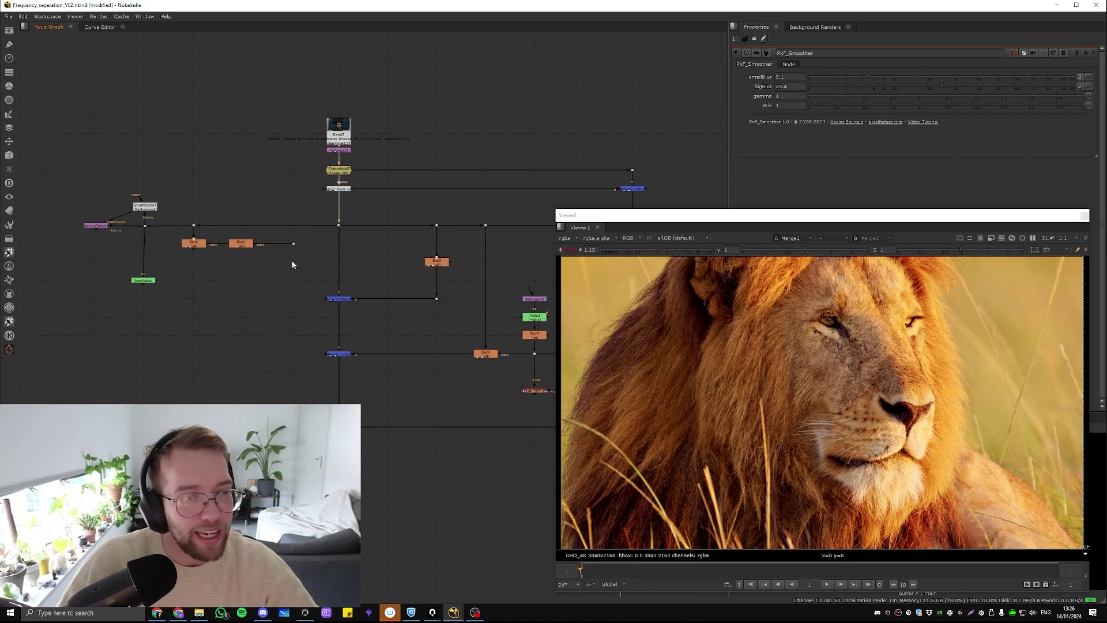
pyautogui.press('1')
pyautogui.moveTo(316, 235); pyautogui.dragTo(279, 173, button='middle')
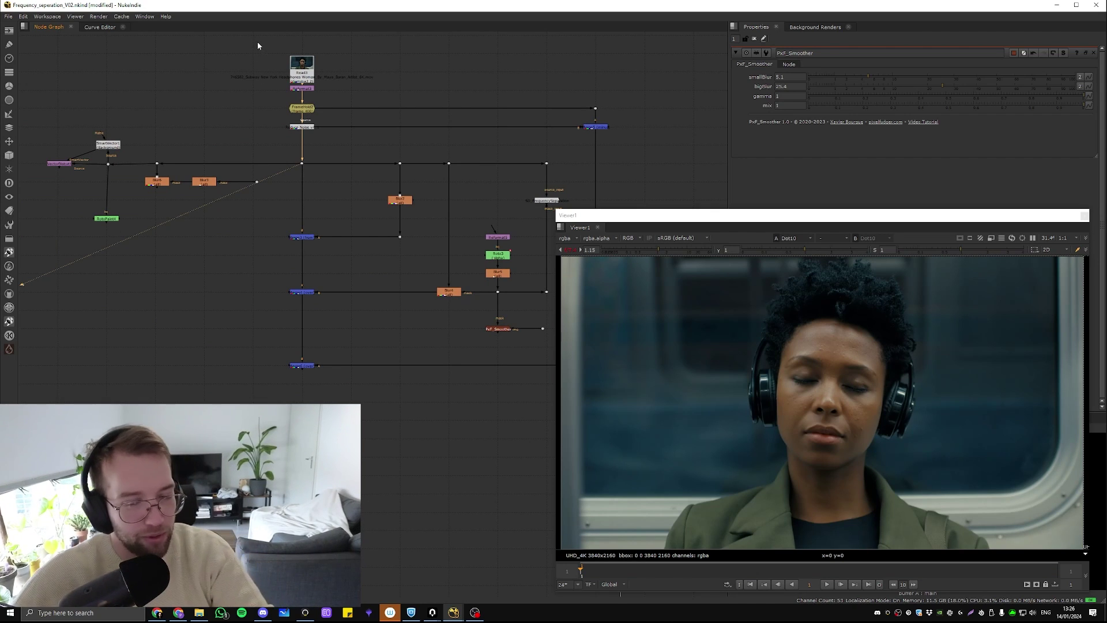
pyautogui.click(302, 163)
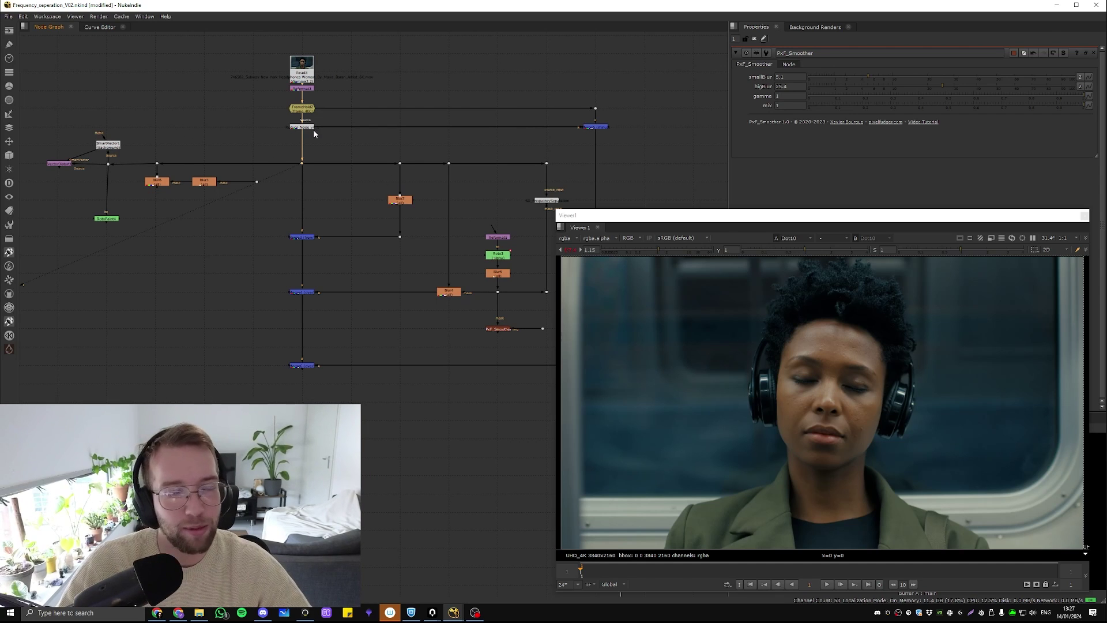
pyautogui.moveTo(246, 158)
pyautogui.mouseDown(button='middle')
pyautogui.moveTo(261, 166)
pyautogui.moveTo(237, 167)
pyautogui.mouseUp(button='middle')
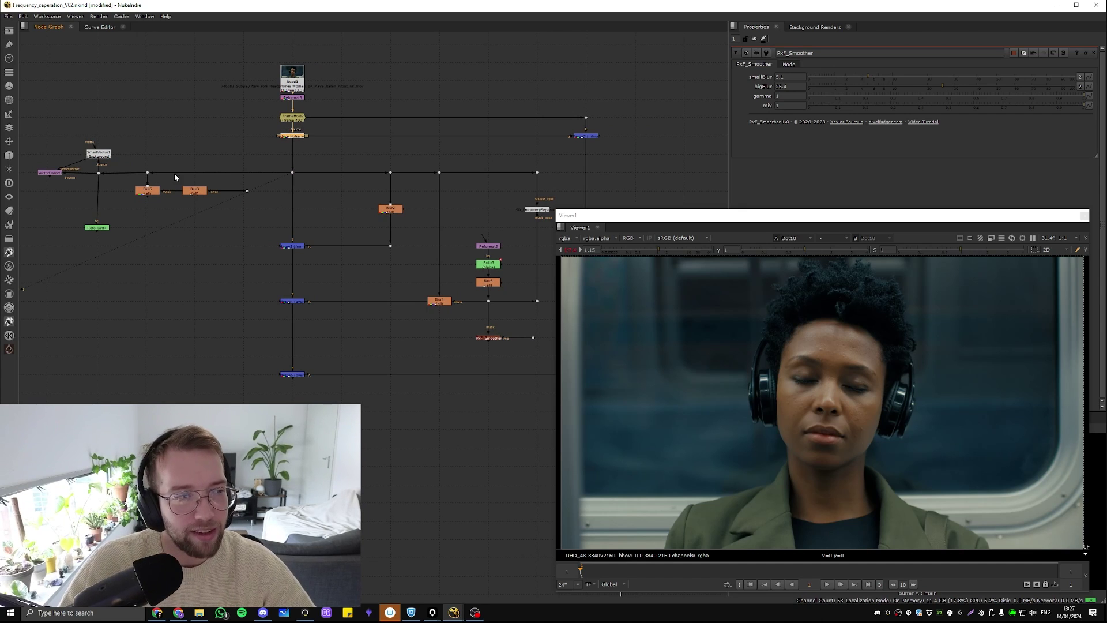
# View the output of the masked blur node on the portrait's side branch, close up on the face.
pyautogui.moveTo(174, 173); pyautogui.dragTo(234, 158, button='middle')
pyautogui.click(228, 186)
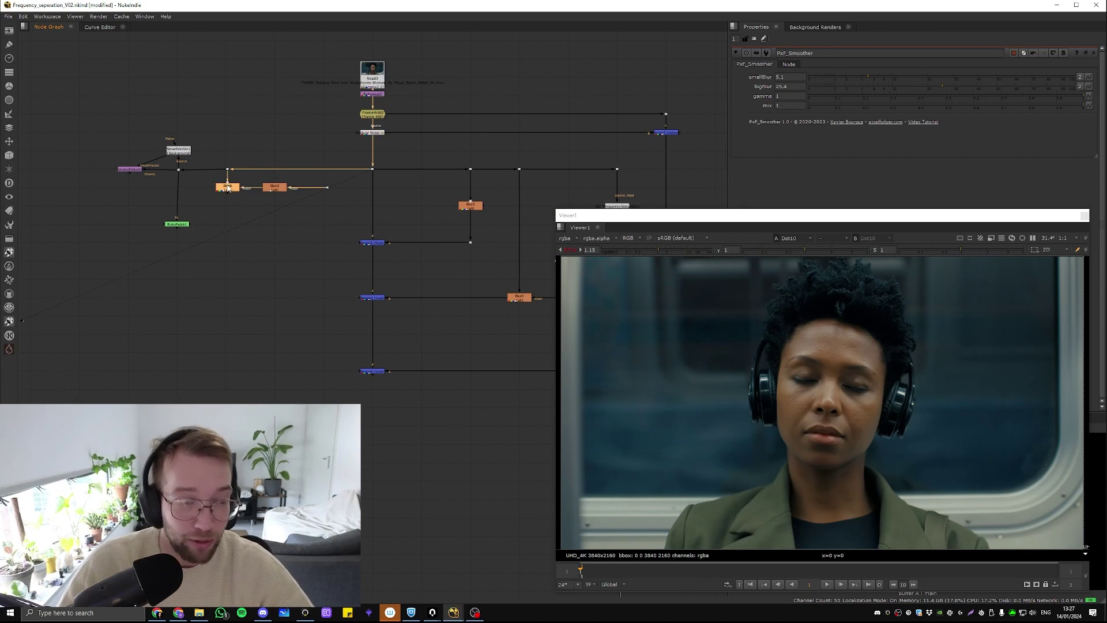
pyautogui.scroll(3, 881, 394)
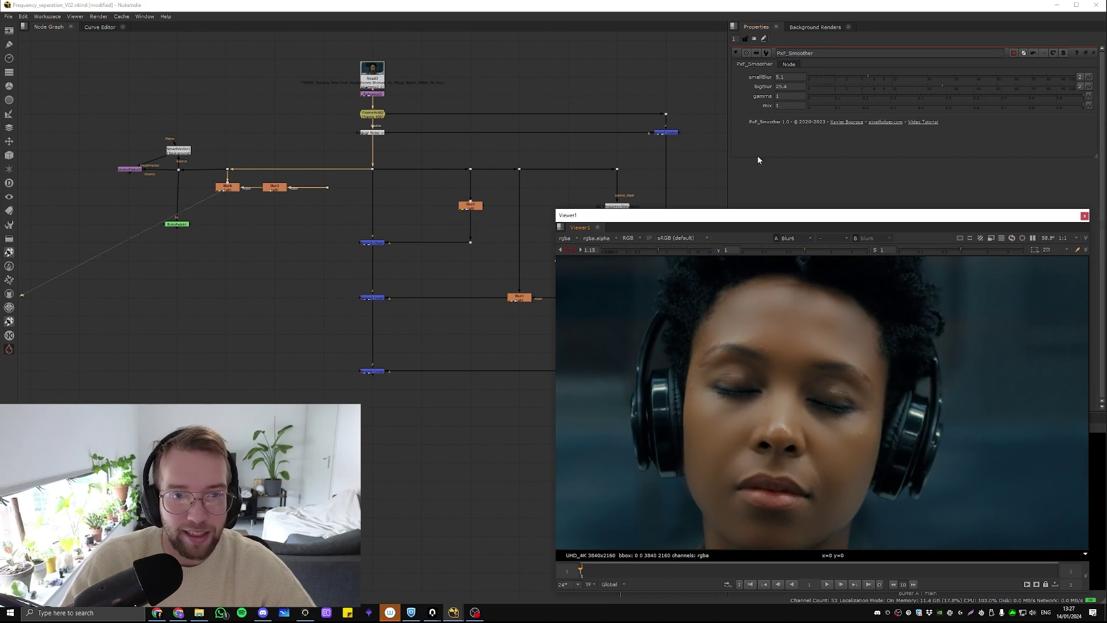
# Check the alpha channel of the blurred mask feeding Blur6, and return the viewer to Blur6.
pyautogui.click(274, 186)
pyautogui.press('1')
pyautogui.press('a')
pyautogui.press('a')
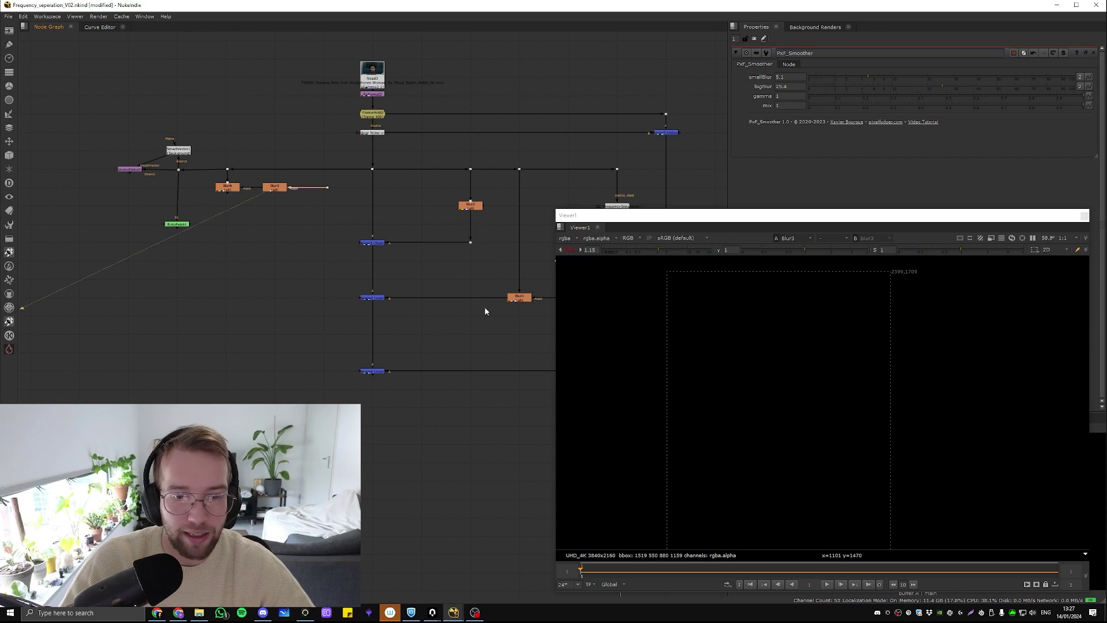
pyautogui.click(230, 187)
pyautogui.press('1')
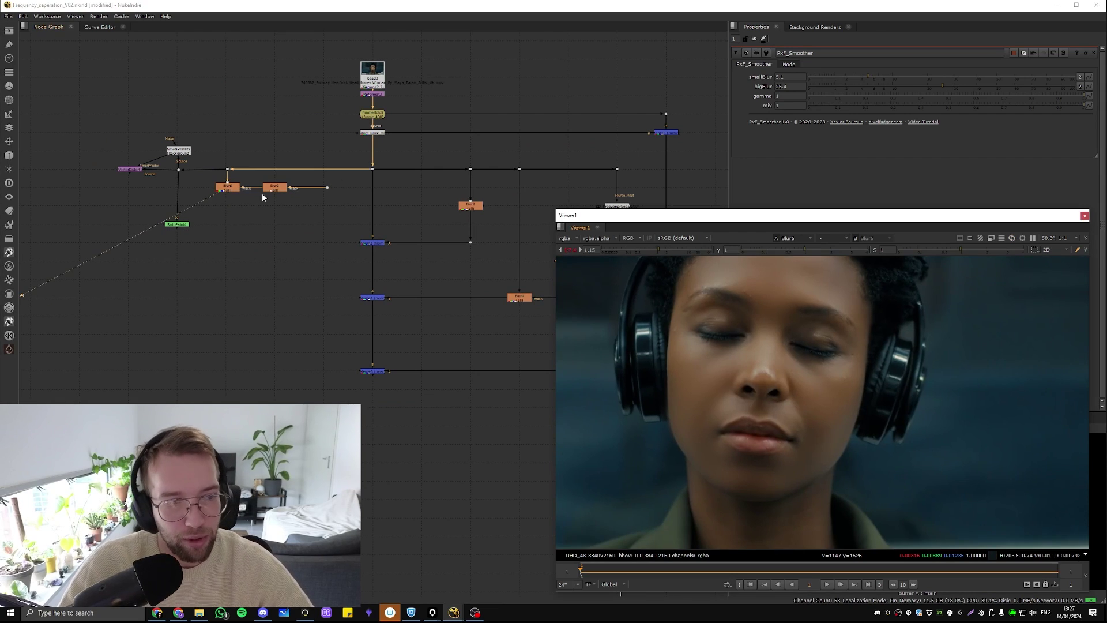
# Set Blur6's mix to 1 and its size to 70, and check the smoothed face.
pyautogui.doubleClick(228, 187)
pyautogui.click(1064, 115)
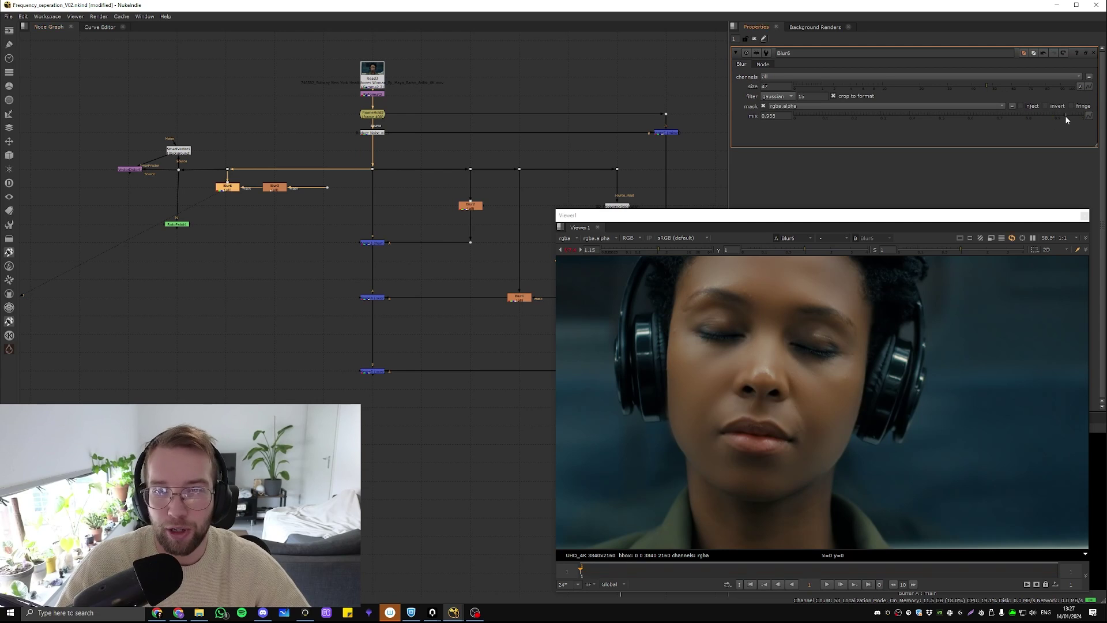
pyautogui.click(1029, 86)
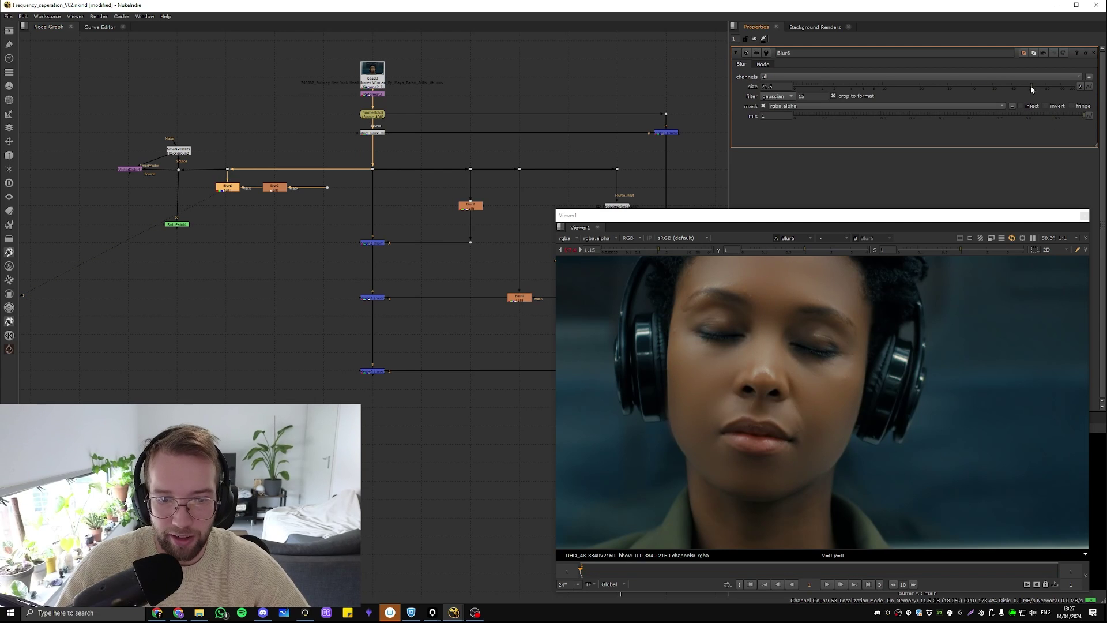
pyautogui.press('f')
pyautogui.scroll(3, 837, 398)
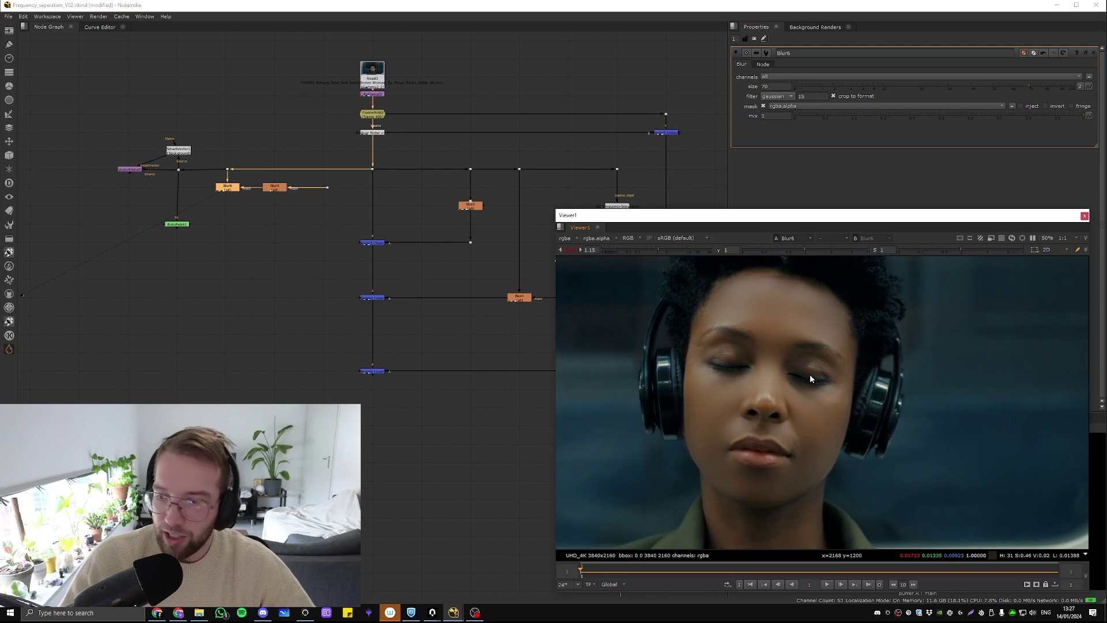
pyautogui.scroll(-3, 801, 348)
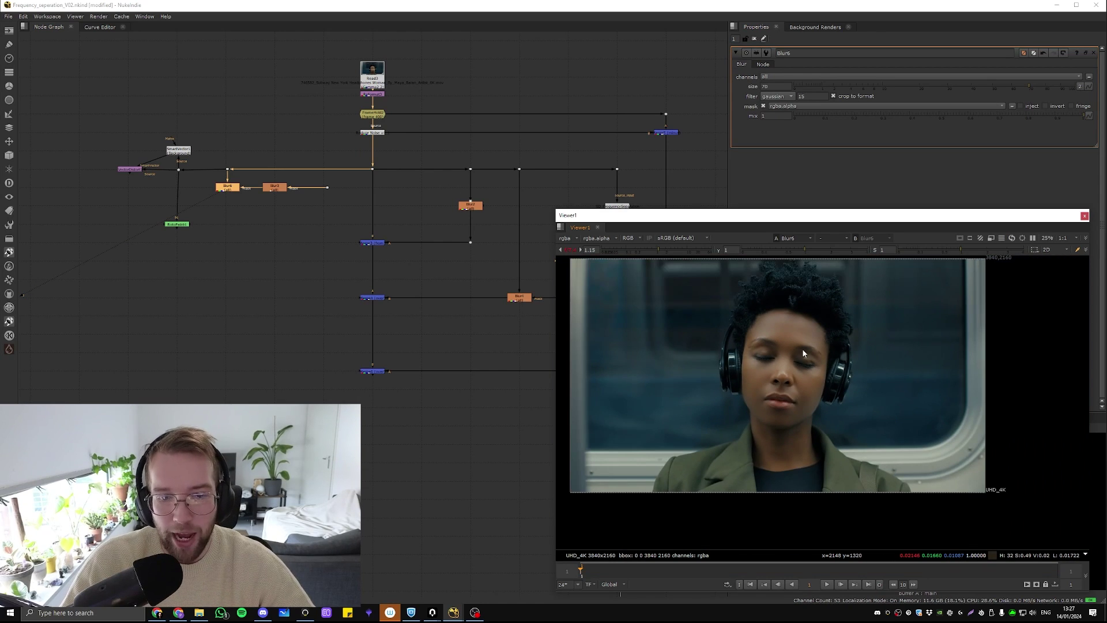
pyautogui.scroll(5, 801, 348)
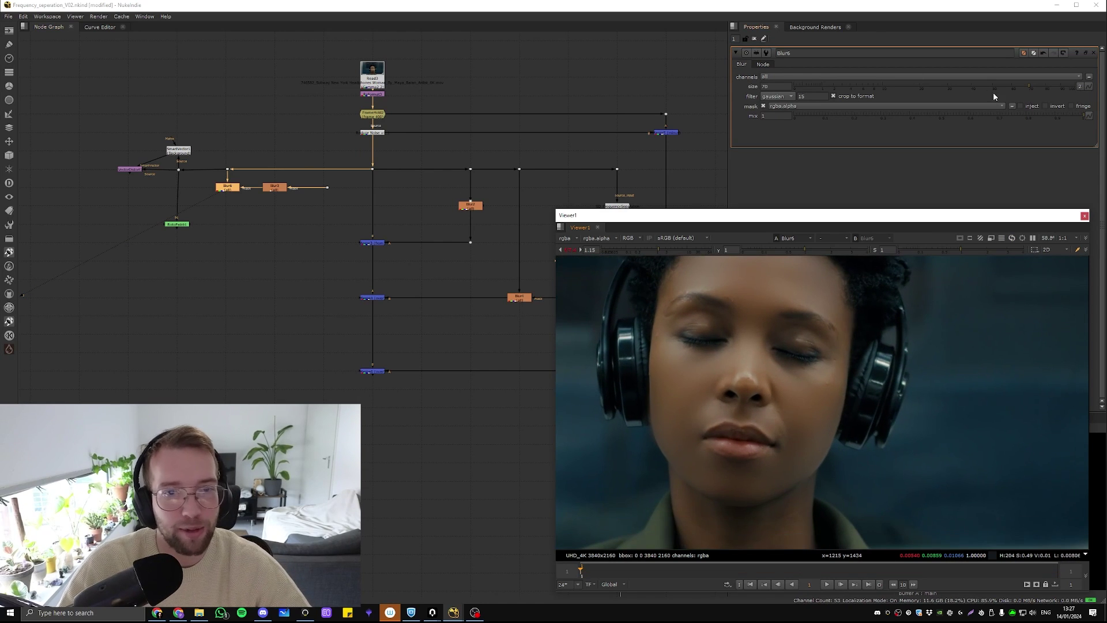
# Lower Blur6's mix to 0.624 and inspect the forehead skin at high magnification.
pyautogui.moveTo(1019, 116); pyautogui.dragTo(974, 123)
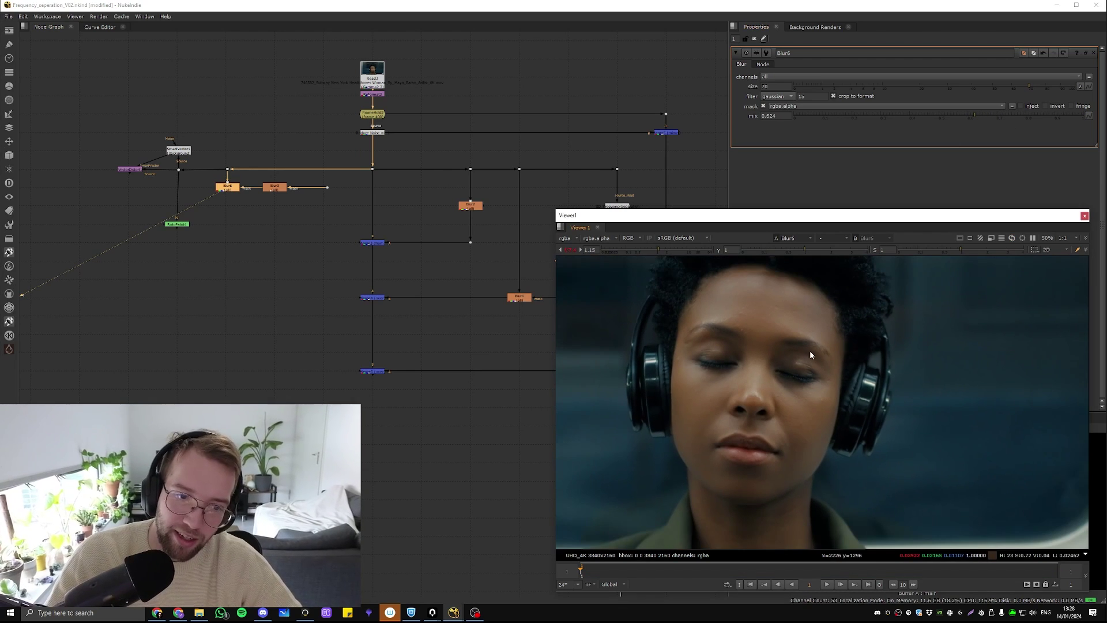
pyautogui.scroll(2, 769, 308)
pyautogui.scroll(5, 769, 308)
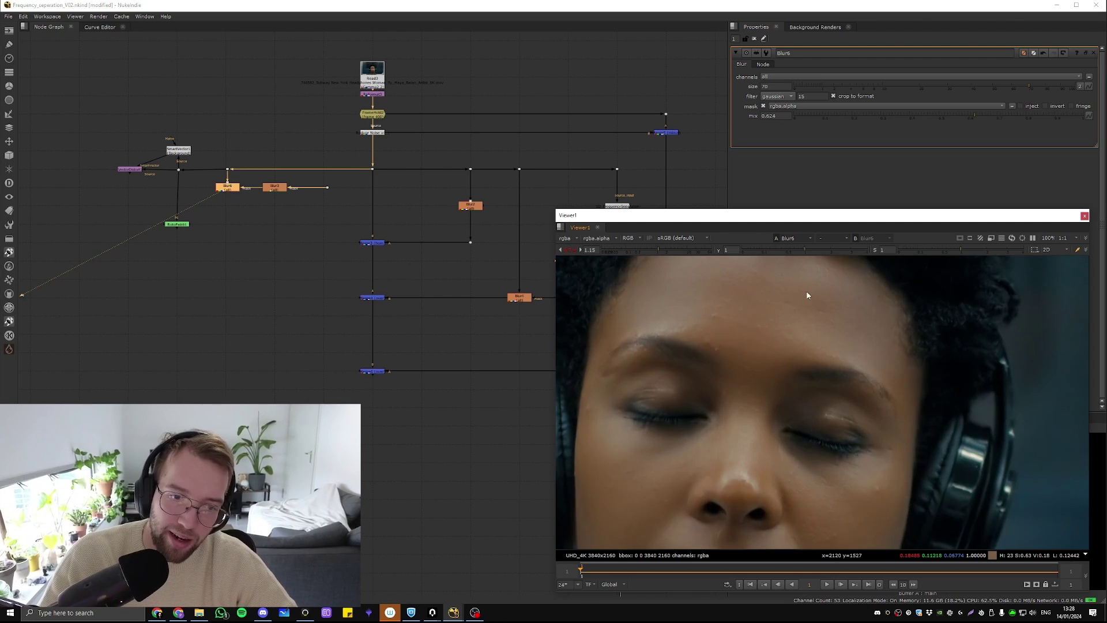
pyautogui.keyDown('ctrl'); pyautogui.keyDown('shift'); pyautogui.moveTo(789, 307); pyautogui.dragTo(740, 345); pyautogui.keyUp('shift'); pyautogui.keyUp('ctrl')
pyautogui.scroll(4, 772, 319)
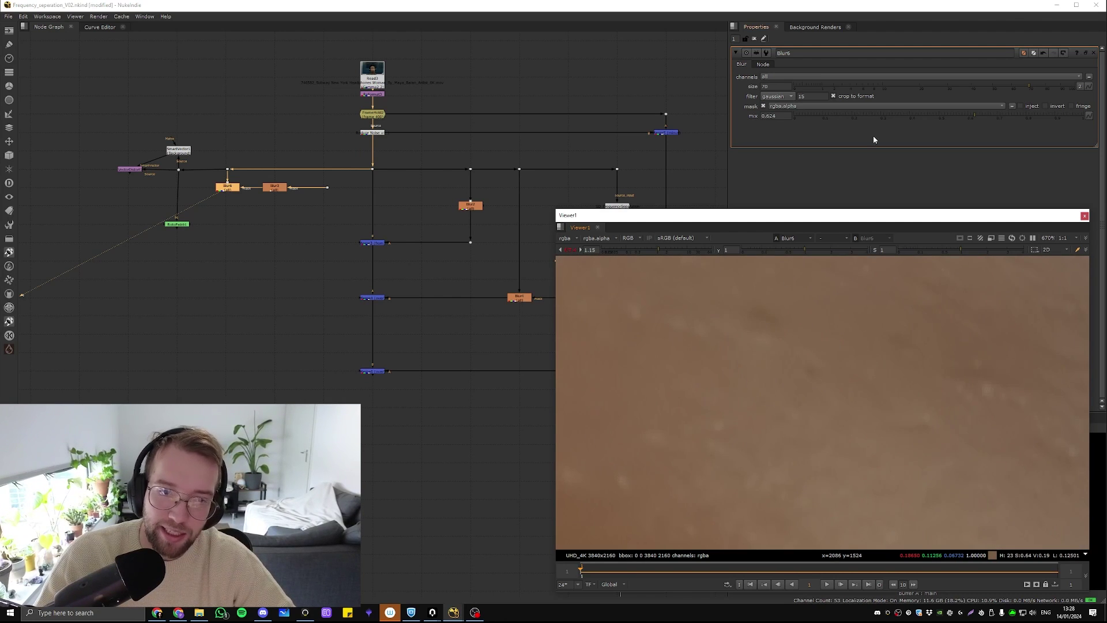
# Set Blur6's mix to 0 and examine the blemish and skin texture on the forehead.
pyautogui.moveTo(887, 114); pyautogui.dragTo(725, 118)
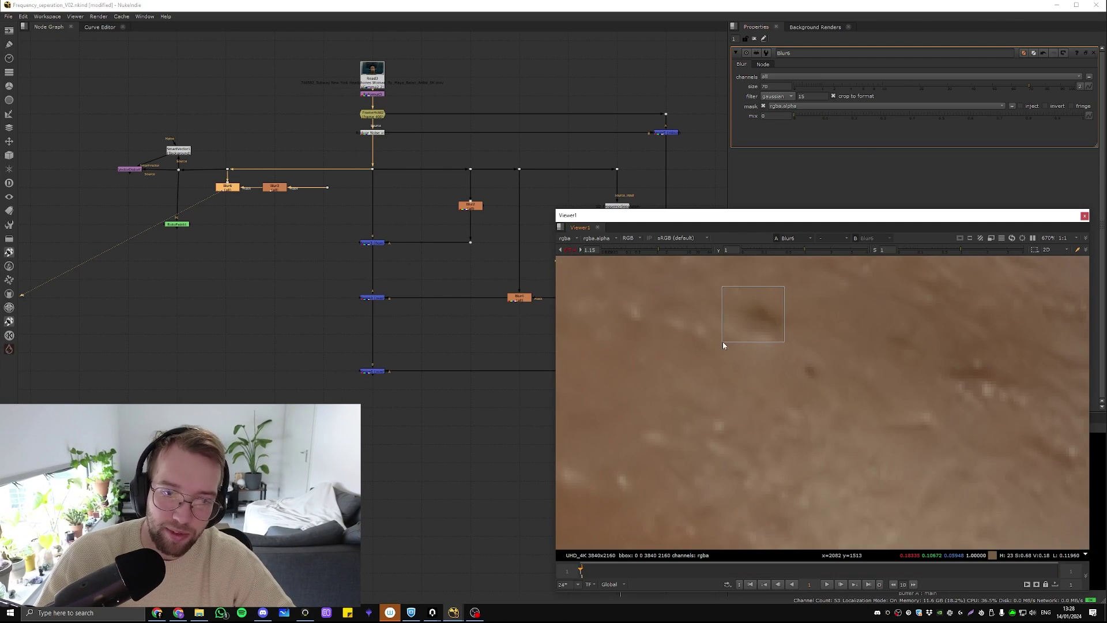
pyautogui.scroll(-4, 696, 325)
pyautogui.scroll(-1, 823, 347)
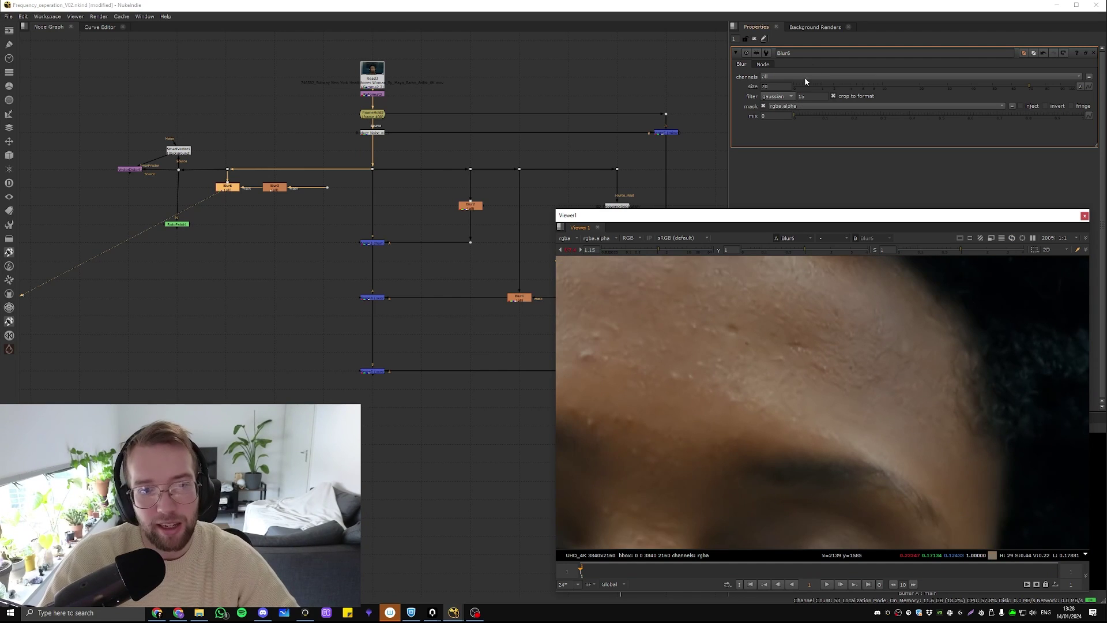
# Set Blur6's mix to 1 and review the blurred skin across the whole face.
pyautogui.moveTo(825, 119); pyautogui.dragTo(992, 133)
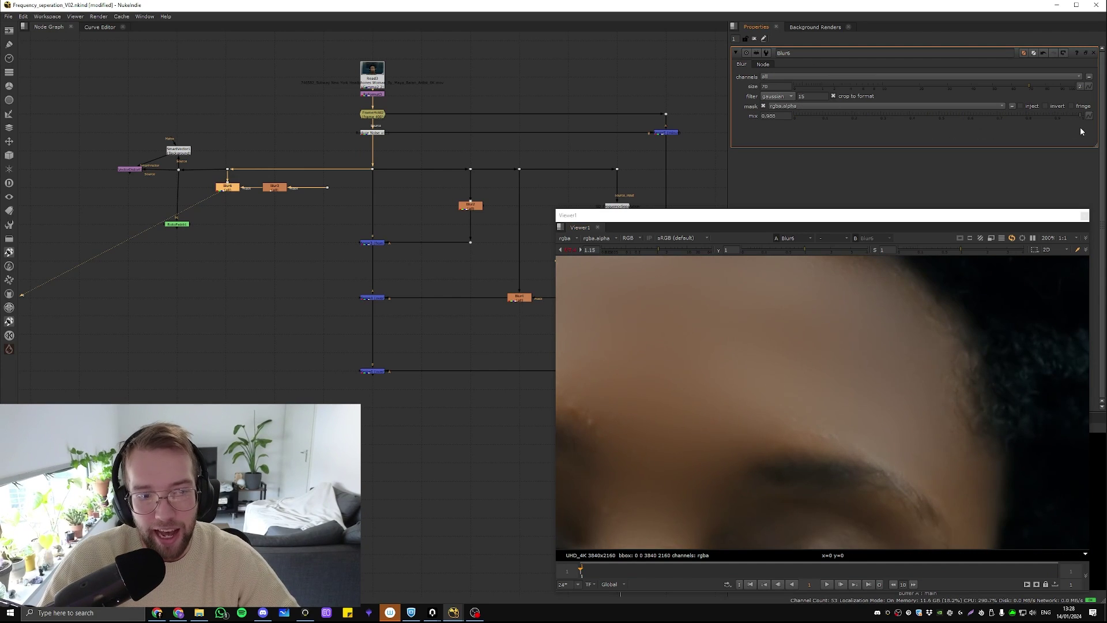
pyautogui.moveTo(1081, 126)
pyautogui.mouseDown()
pyautogui.moveTo(859, 119)
pyautogui.moveTo(1086, 112)
pyautogui.mouseUp()
pyautogui.scroll(-3, 810, 388)
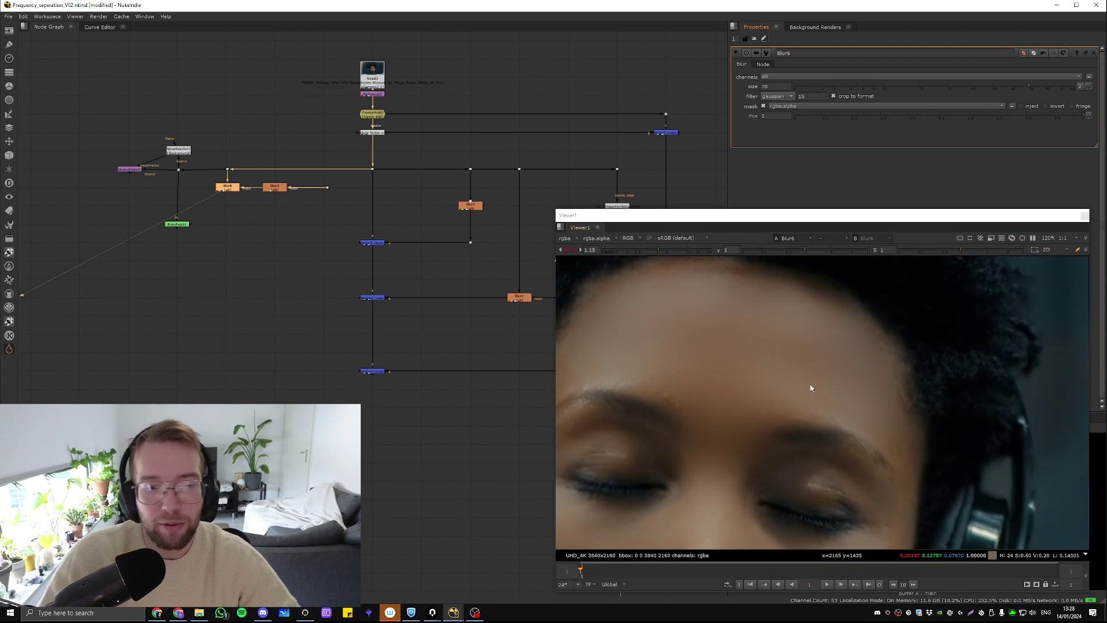
pyautogui.scroll(-1, 810, 387)
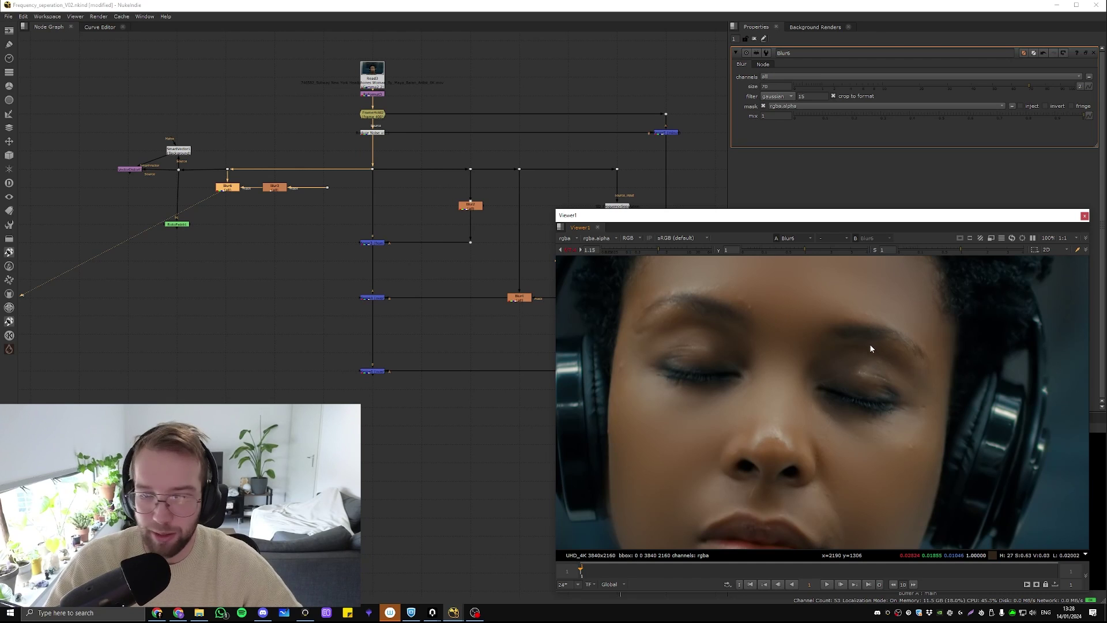
pyautogui.scroll(-1, 870, 343)
pyautogui.scroll(-2, 759, 329)
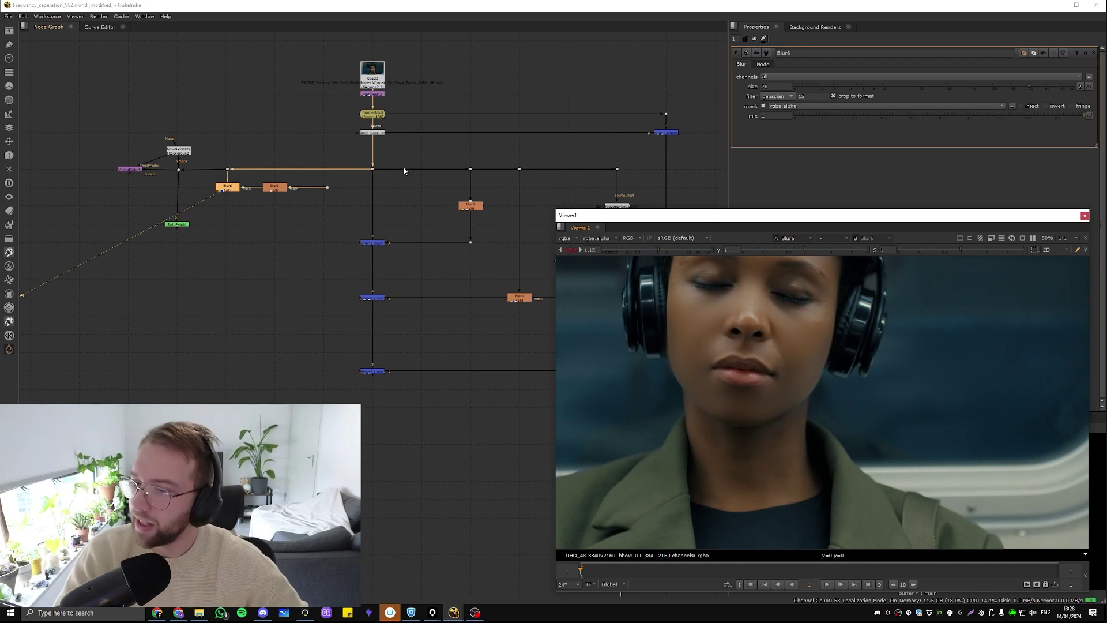
# View the unblurred dot above the second blur branch and the output of the merge that this branch feeds.
pyautogui.moveTo(419, 147); pyautogui.dragTo(365, 177)
pyautogui.click(470, 169)
pyautogui.press('1')
pyautogui.moveTo(441, 224); pyautogui.dragTo(358, 192, button='middle')
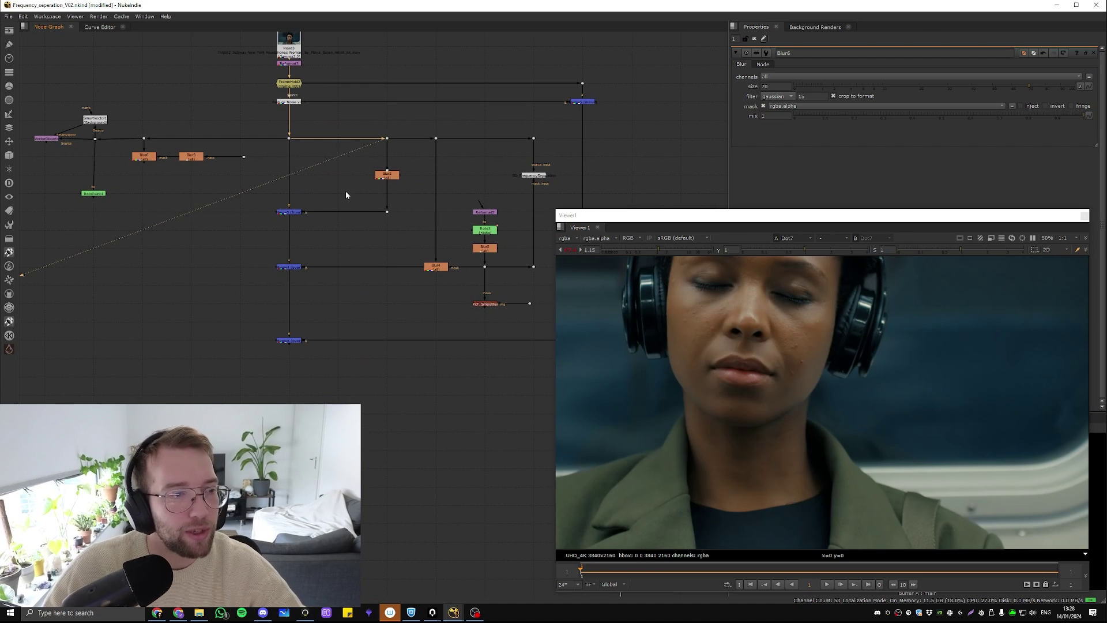
pyautogui.moveTo(344, 193); pyautogui.dragTo(245, 230)
pyautogui.press('1')
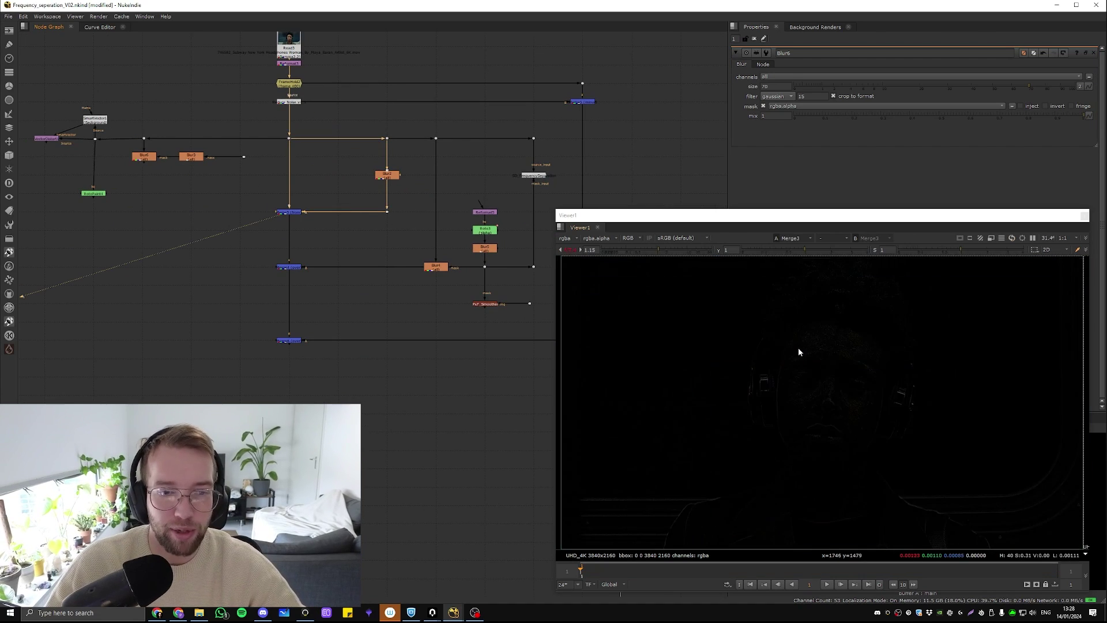
# Raise the viewer gain to 40 on the high-frequency merge and set Blur2's size to 5.
pyautogui.moveTo(674, 249); pyautogui.dragTo(702, 253)
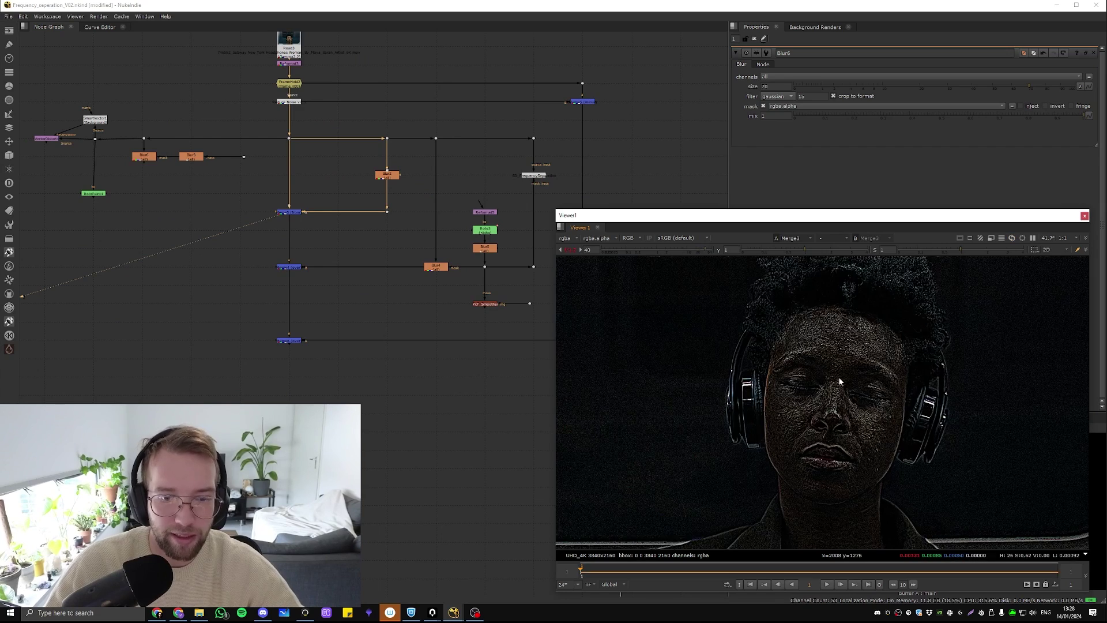
pyautogui.moveTo(840, 381); pyautogui.dragTo(777, 329, button='middle')
pyautogui.doubleClick(387, 172)
pyautogui.scroll(1, 668, 274)
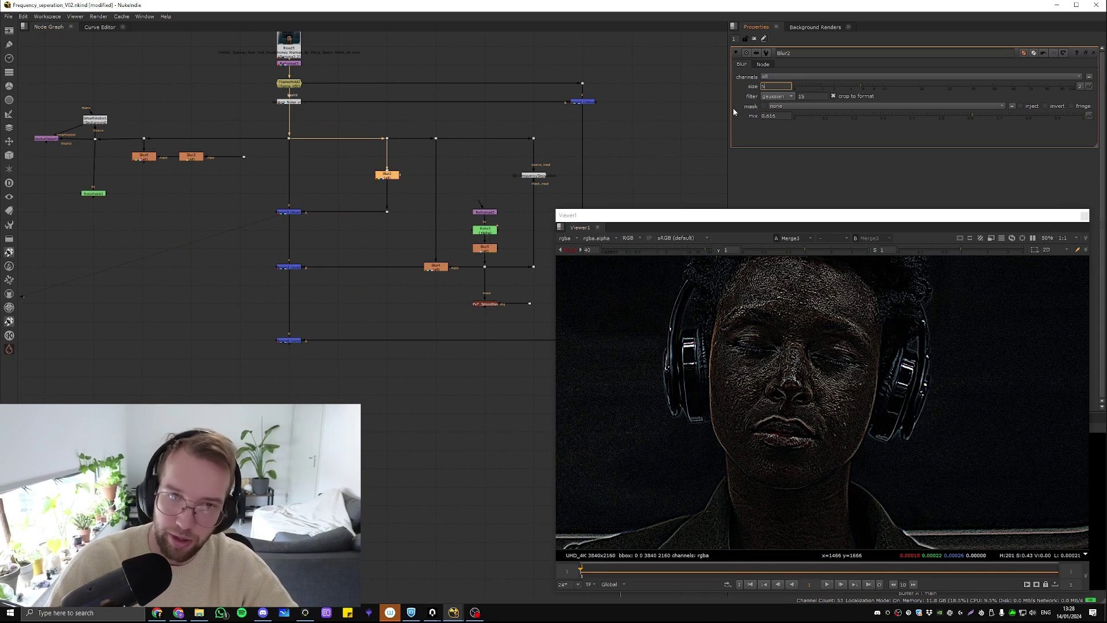
pyautogui.write('3')
pyautogui.press('BackSpace')
pyautogui.write('5')
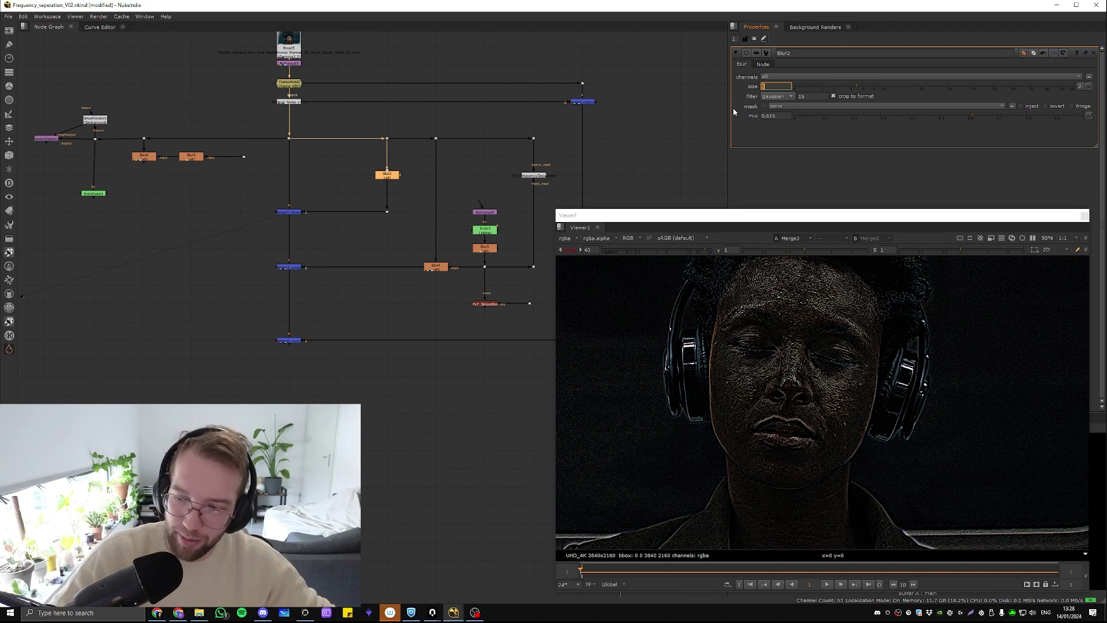
pyautogui.click(214, 258)
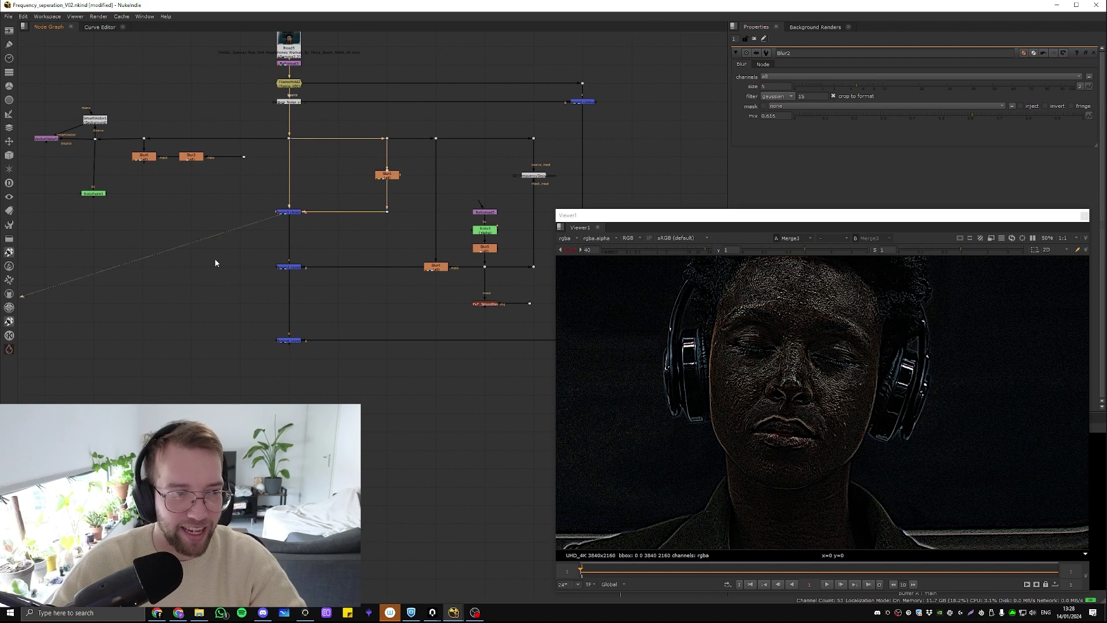
# View the output of Blur4 with the viewer gain set to 2.6.
pyautogui.moveTo(315, 234); pyautogui.dragTo(276, 195, button='middle')
pyautogui.moveTo(276, 173); pyautogui.dragTo(328, 165)
pyautogui.hotkey('ctrl', 'z')
pyautogui.click(395, 99)
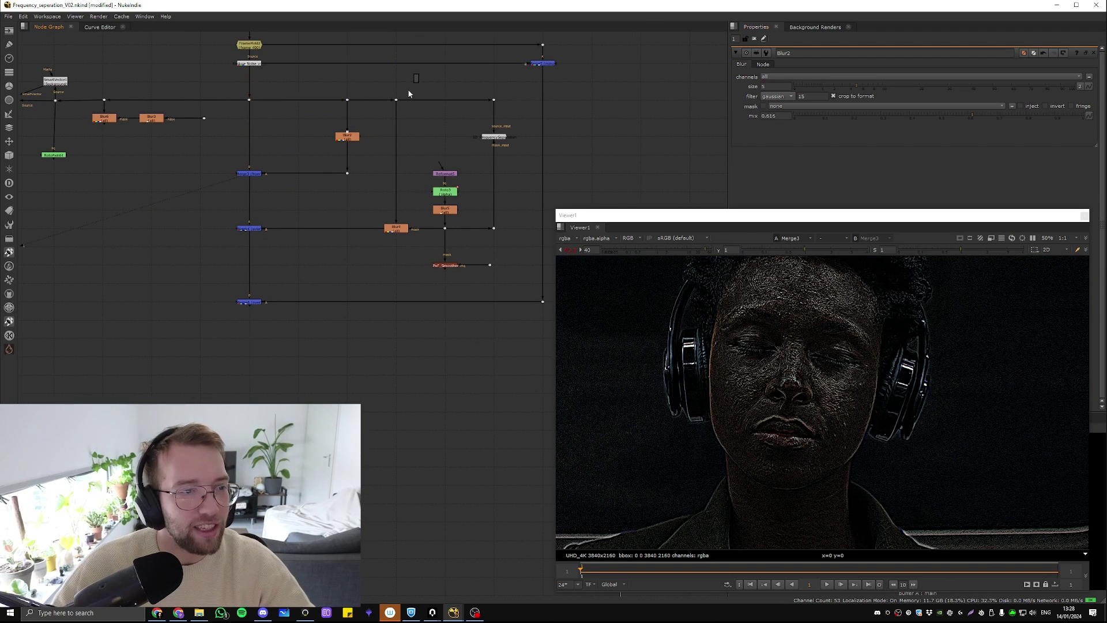
pyautogui.press('1')
pyautogui.hotkey('ctrl', 'z')
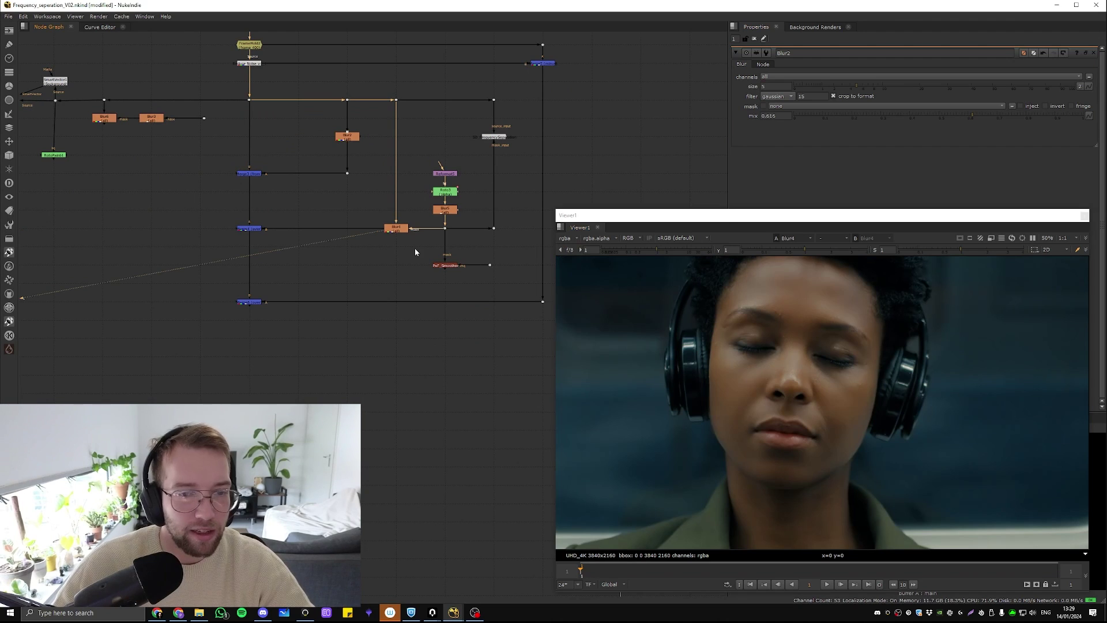
pyautogui.moveTo(662, 248); pyautogui.dragTo(666, 248)
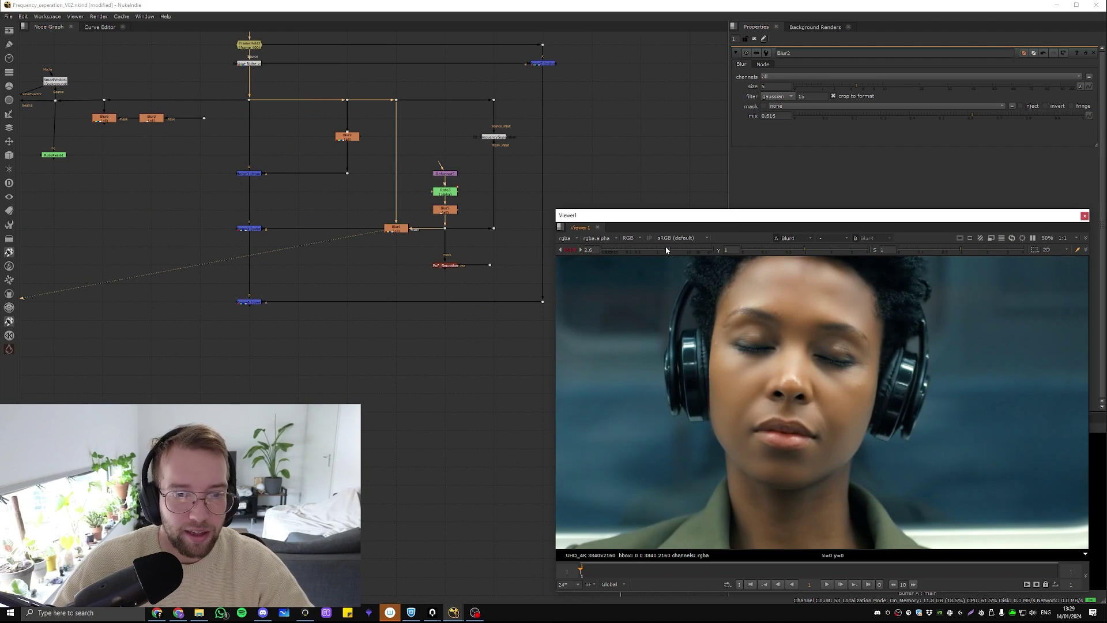
# Open Blur4's settings, disconnect its mask input to view the unmasked blur, and undo the disconnection.
pyautogui.doubleClick(403, 228)
pyautogui.click(412, 226)
pyautogui.moveTo(437, 232); pyautogui.dragTo(427, 223)
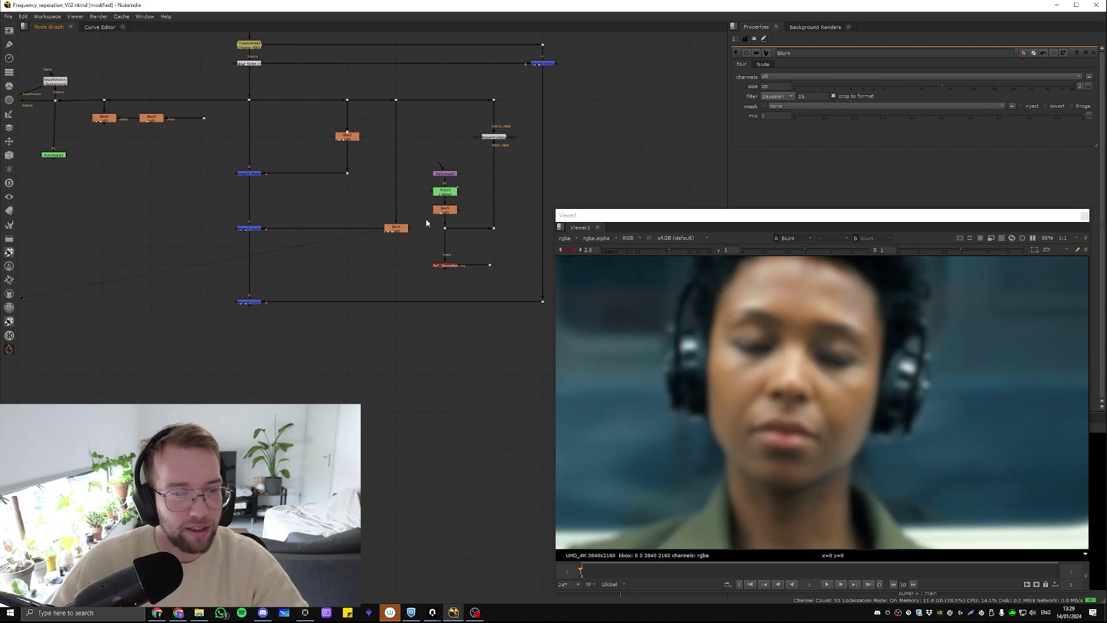
pyautogui.hotkey('ctrl', 'z')
# View the dot carrying the mask below Blur5, and return to the masked output of Blur4.
pyautogui.click(398, 229)
pyautogui.scroll(-2, 179, 188)
pyautogui.moveTo(179, 187); pyautogui.dragTo(612, 178, button='middle')
pyautogui.press('f')
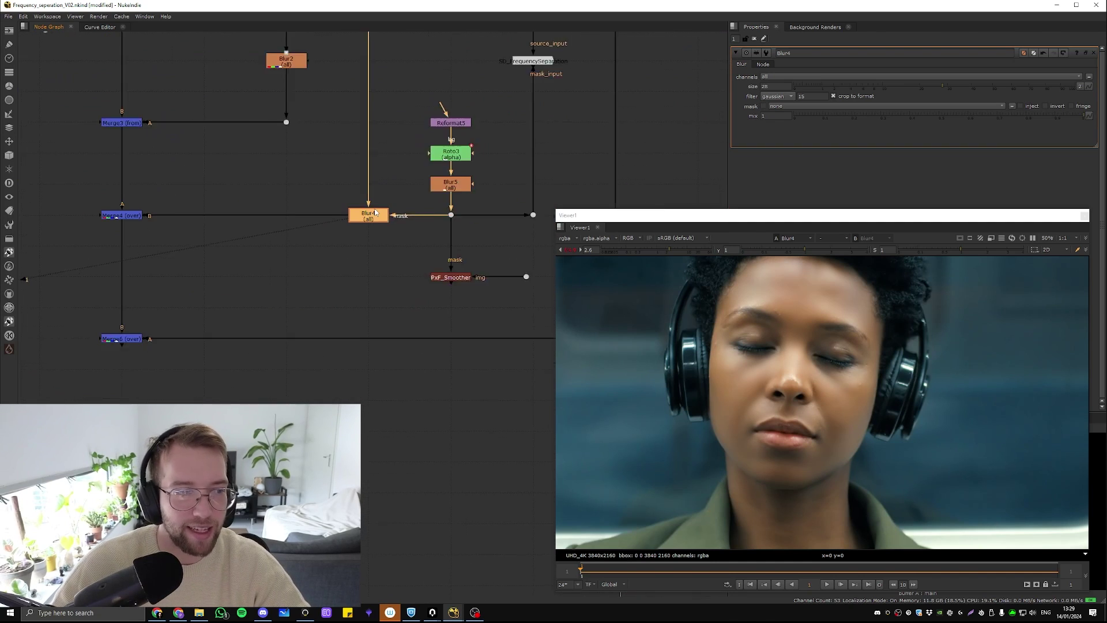
pyautogui.click(466, 216)
pyautogui.press('1')
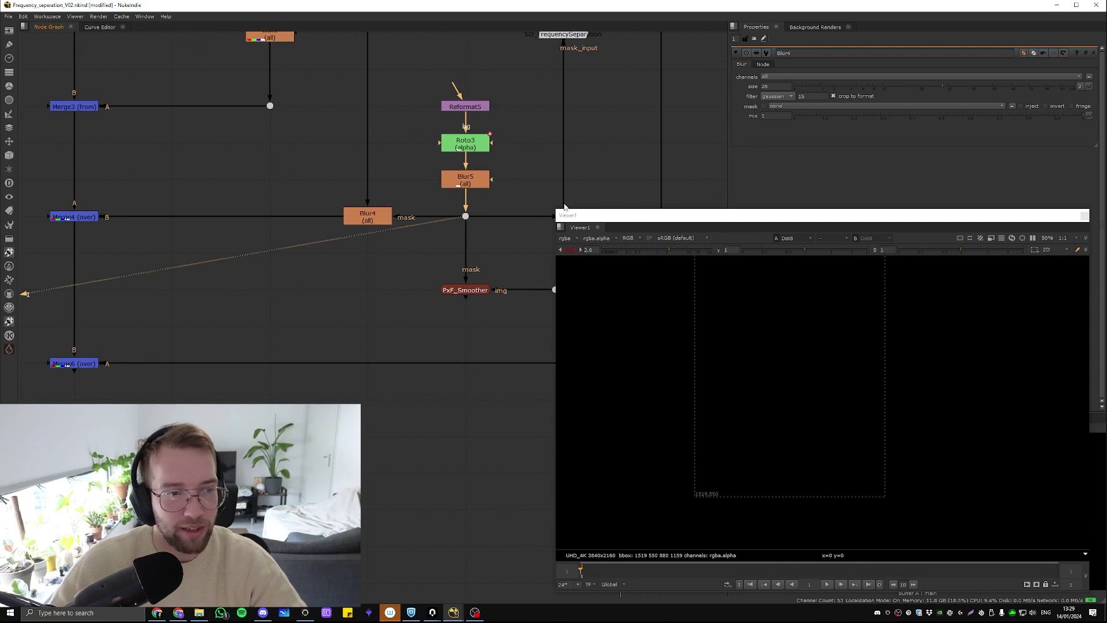
pyautogui.click(357, 224)
pyautogui.press('1')
pyautogui.moveTo(356, 224); pyautogui.dragTo(494, 238, button='middle')
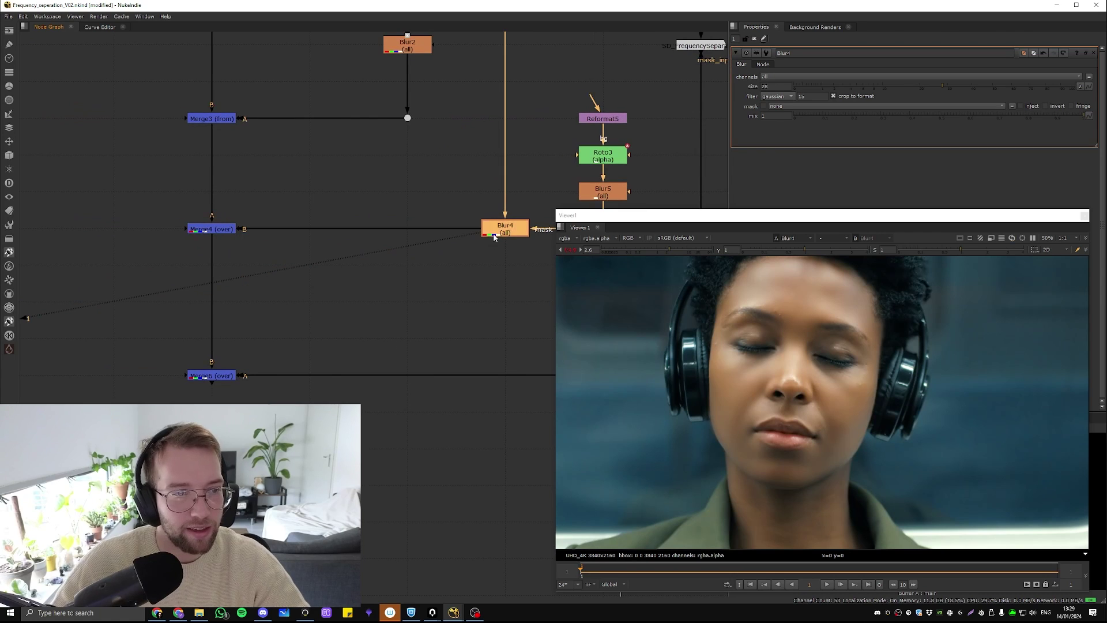
# View the recombined result of Merge4 and lower the viewer gain to 1.7.
pyautogui.click(203, 229)
pyautogui.press('1')
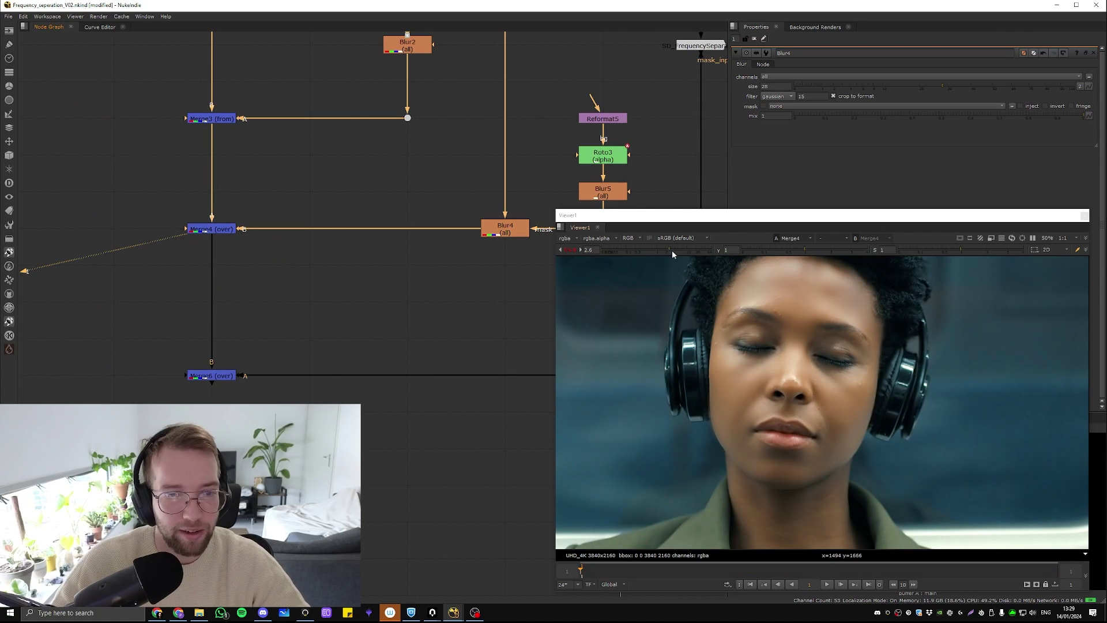
pyautogui.moveTo(672, 250)
pyautogui.mouseDown()
pyautogui.moveTo(628, 250)
pyautogui.moveTo(672, 251)
pyautogui.moveTo(663, 250)
pyautogui.mouseUp()
pyautogui.scroll(-3, 273, 233)
pyautogui.scroll(3, 273, 234)
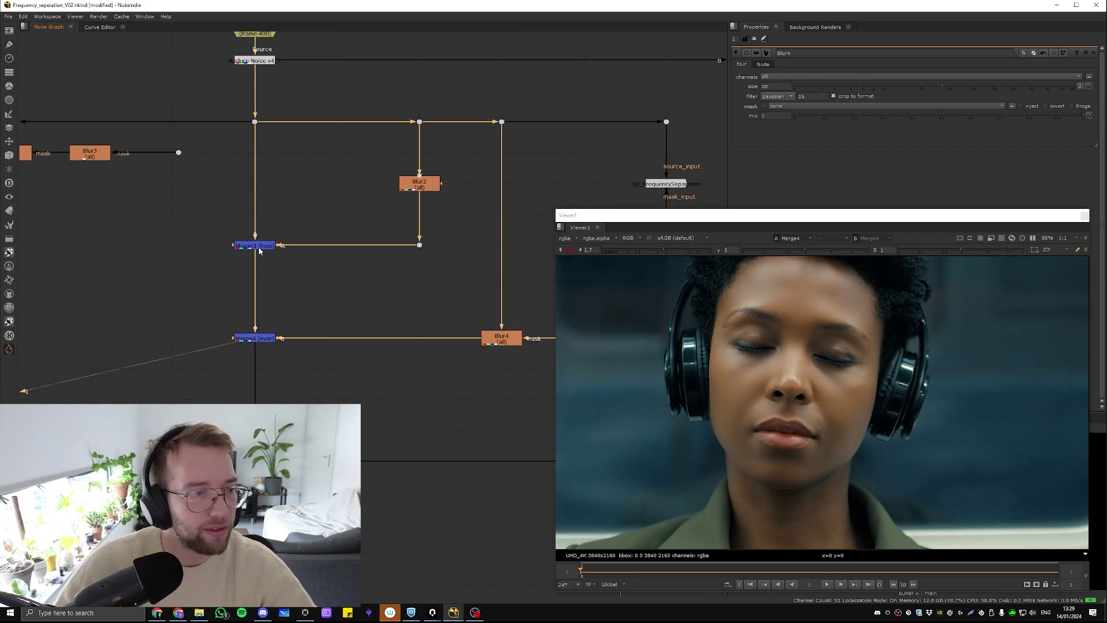
# Assign Blur6 to viewer input 1 and Merge4 to input 2, and compare the two results on the face.
pyautogui.moveTo(130, 198); pyautogui.dragTo(259, 174, button='middle')
pyautogui.click(137, 127)
pyautogui.press('1')
pyautogui.scroll(3, 833, 375)
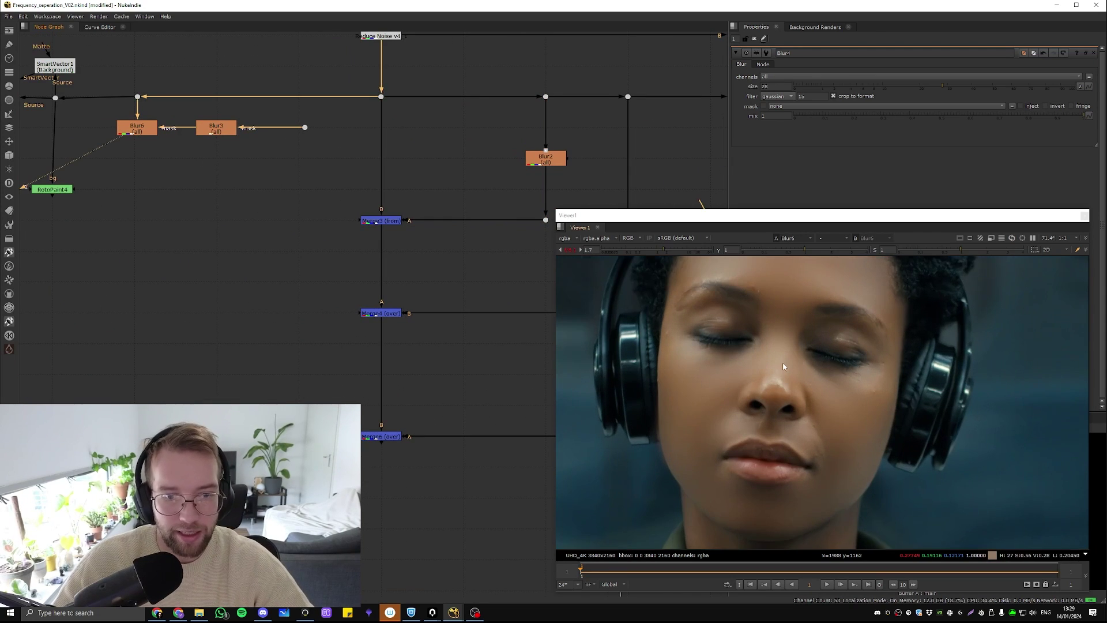
pyautogui.click(453, 276)
pyautogui.click(381, 312)
pyautogui.press('2')
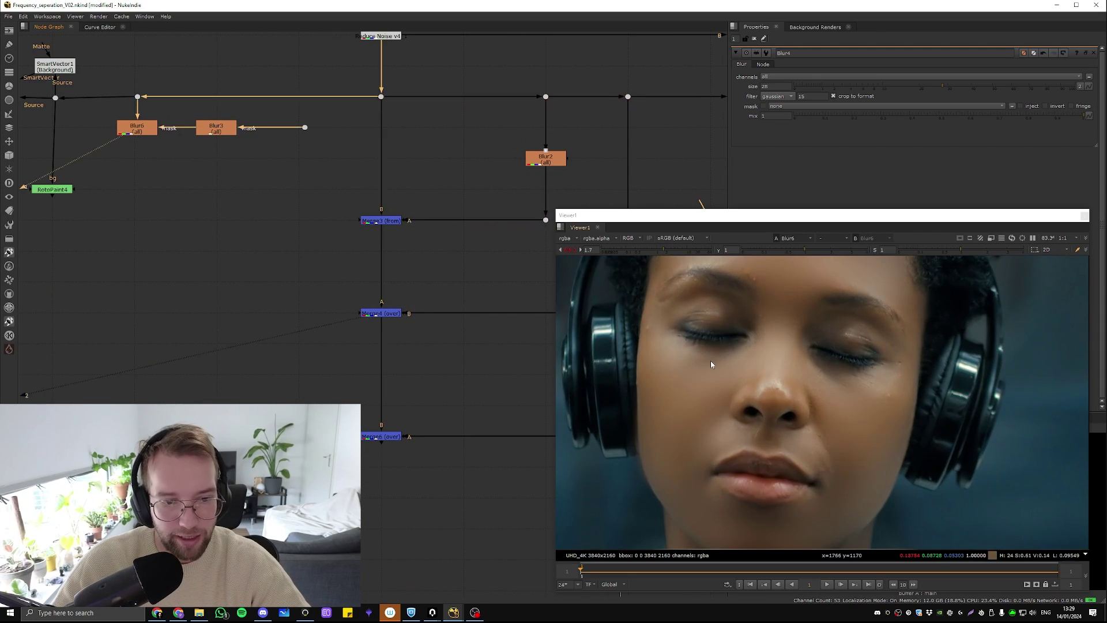
pyautogui.scroll(4, 807, 357)
pyautogui.press('1')
pyautogui.press('2')
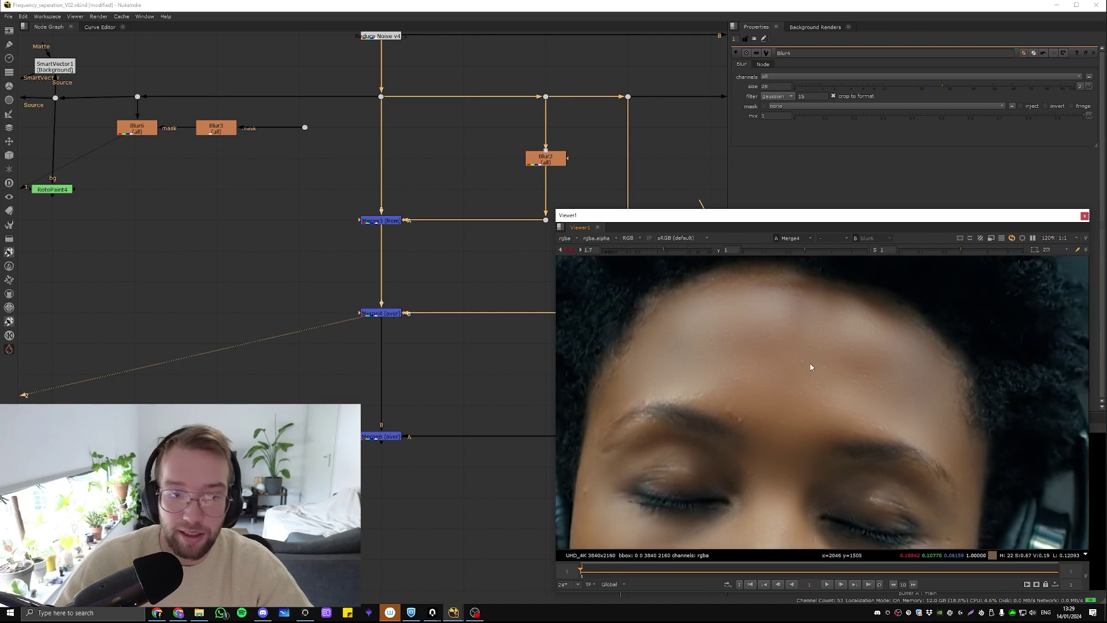
# Set Blur2's mix to 1 and examine the forehead skin texture up close.
pyautogui.scroll(1, 804, 357)
pyautogui.scroll(1, 403, 218)
pyautogui.moveTo(506, 246); pyautogui.dragTo(403, 217, button='middle')
pyautogui.doubleClick(470, 119)
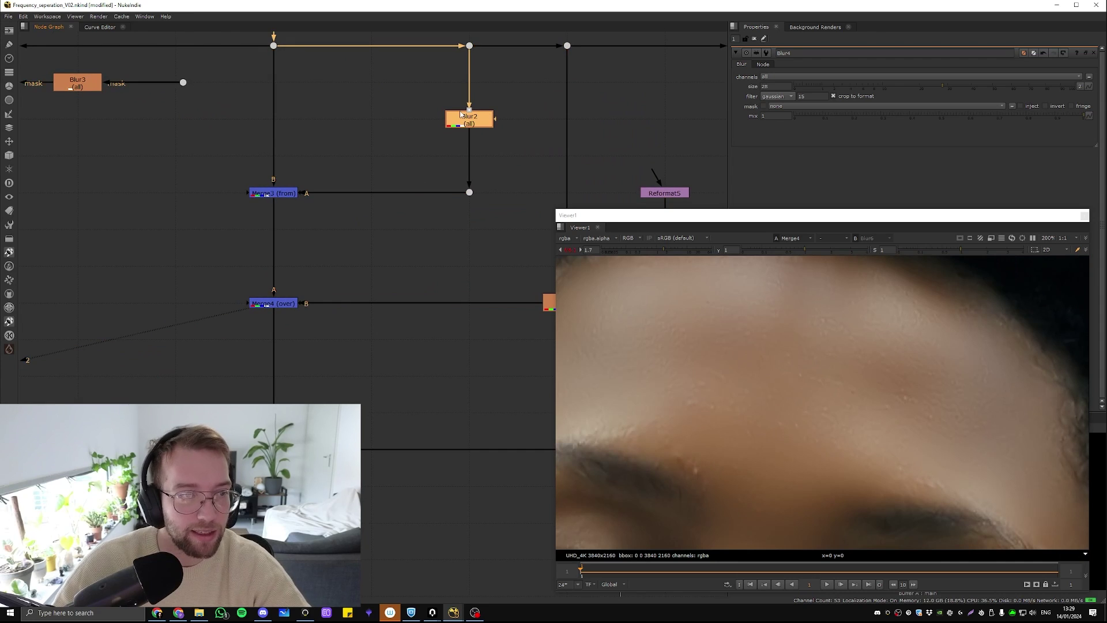
pyautogui.click(974, 118)
pyautogui.moveTo(975, 120); pyautogui.dragTo(1070, 127)
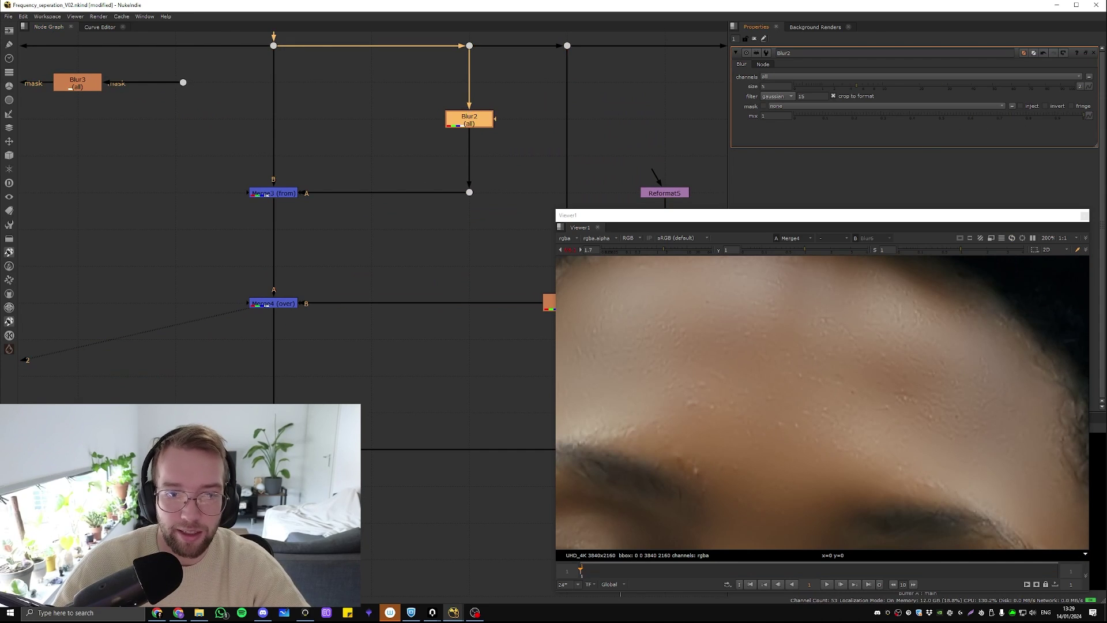
pyautogui.click(449, 225)
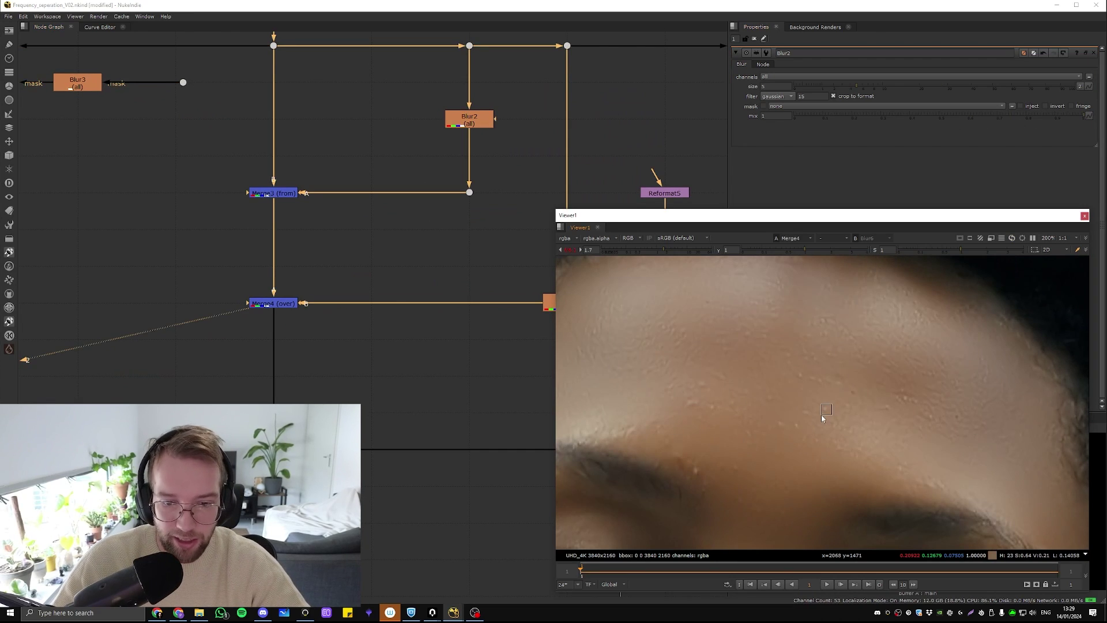
# Try different Blur2 sizes, settling on 5.9, and check the skin detail across the face.
pyautogui.scroll(-4, 859, 407)
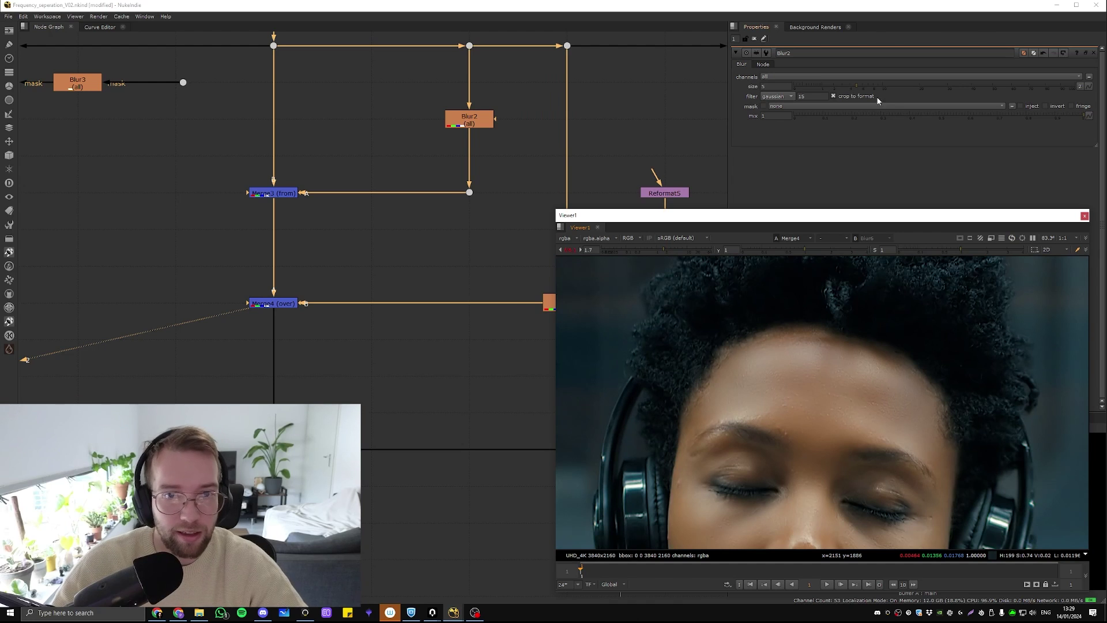
pyautogui.click(847, 87)
pyautogui.moveTo(840, 85); pyautogui.dragTo(874, 89)
pyautogui.moveTo(891, 346); pyautogui.dragTo(891, 285, button='middle')
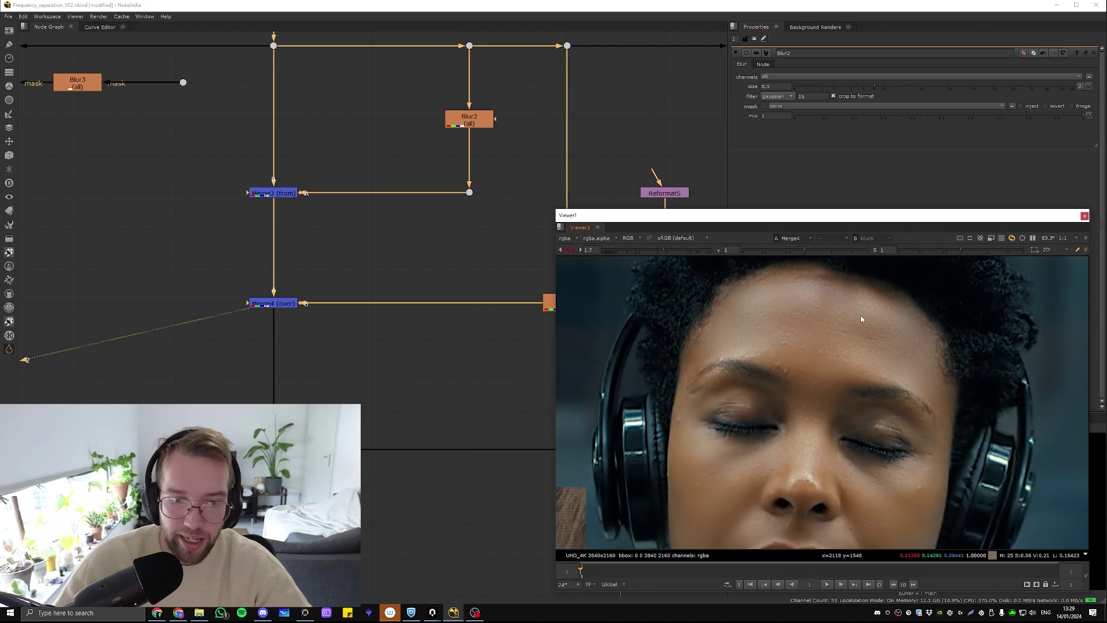
pyautogui.moveTo(877, 86)
pyautogui.mouseDown()
pyautogui.moveTo(905, 85)
pyautogui.moveTo(824, 83)
pyautogui.moveTo(863, 92)
pyautogui.mouseUp()
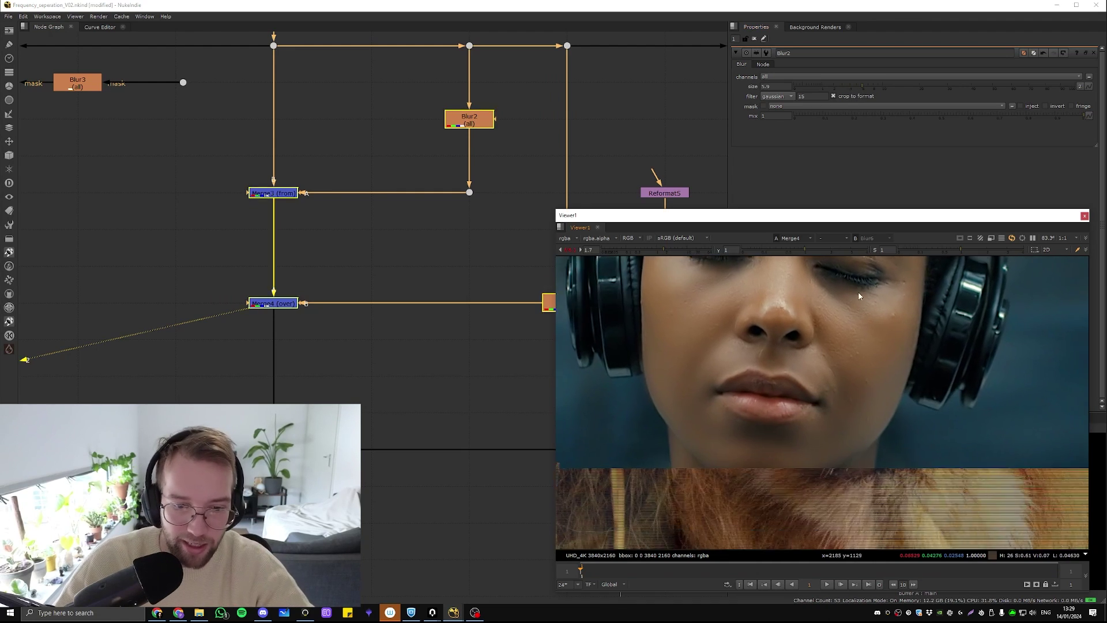
pyautogui.scroll(3, 865, 365)
pyautogui.scroll(-2, 865, 321)
pyautogui.moveTo(865, 321); pyautogui.dragTo(771, 365, button='middle')
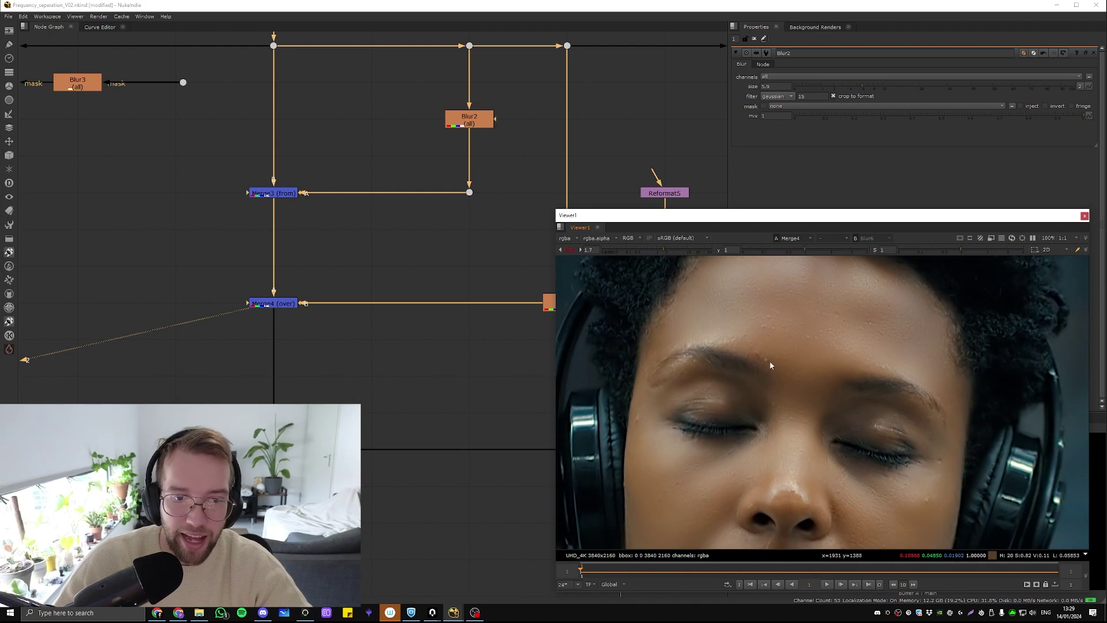
# Lower Blur2's mix to 0.594 and open the settings of Blur4.
pyautogui.moveTo(1012, 116)
pyautogui.mouseDown()
pyautogui.moveTo(947, 119)
pyautogui.moveTo(966, 117)
pyautogui.mouseUp()
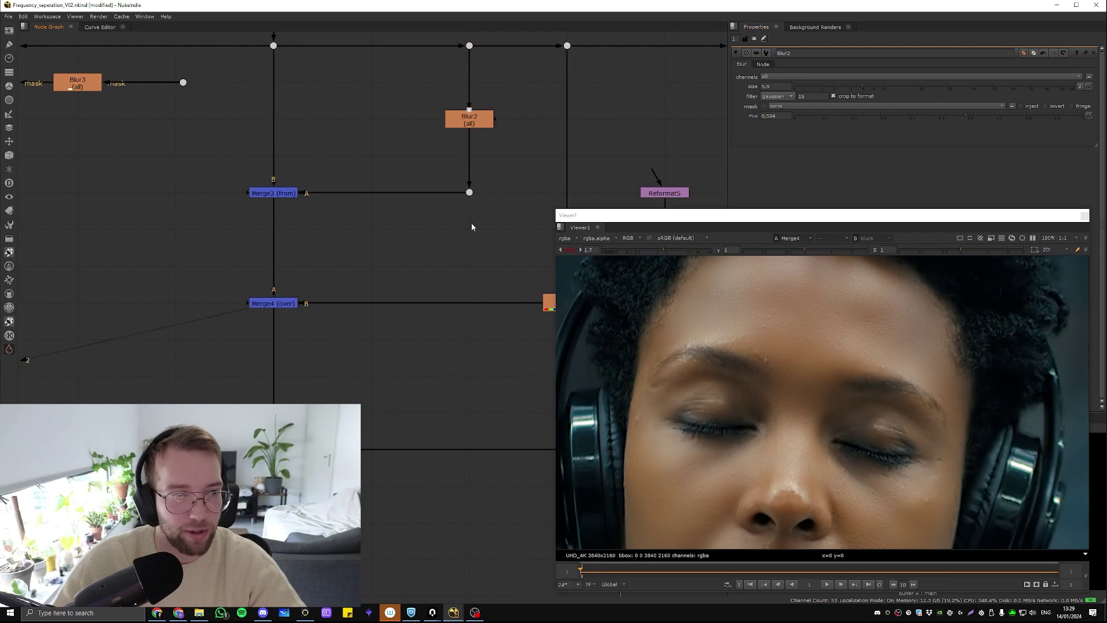
pyautogui.moveTo(553, 301); pyautogui.dragTo(470, 294, button='middle')
pyautogui.click(470, 294)
pyautogui.doubleClick(483, 299)
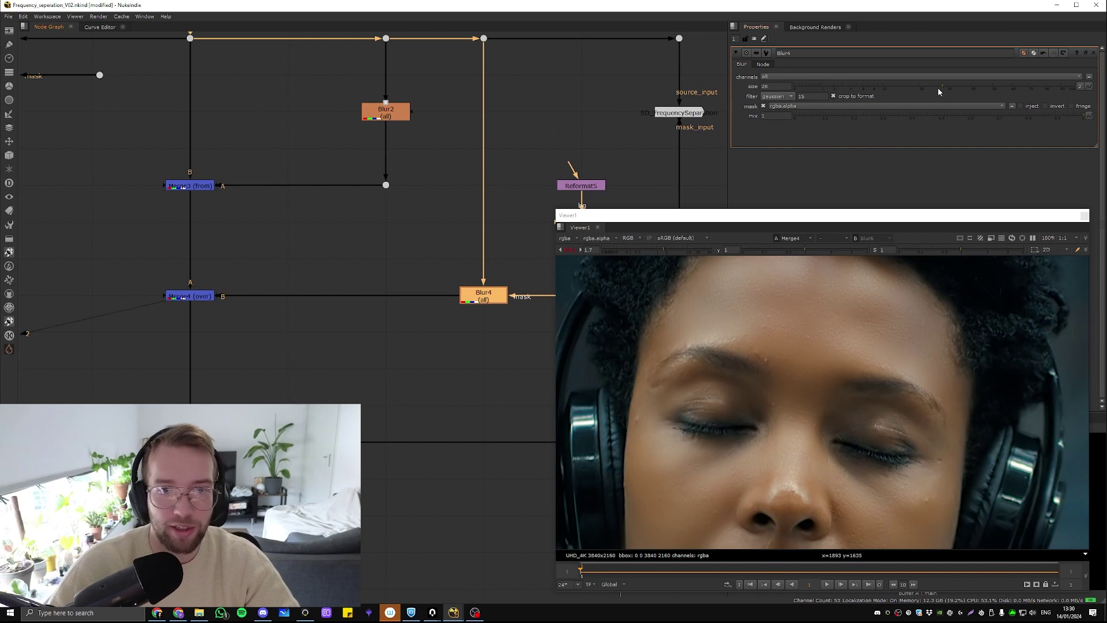
# Set Blur2's size to 3.9 and its mix to 0.721.
pyautogui.moveTo(888, 84); pyautogui.dragTo(1000, 119)
pyautogui.click(403, 110)
pyautogui.scroll(-1, 851, 374)
pyautogui.moveTo(850, 374)
pyautogui.mouseDown(button='middle')
pyautogui.moveTo(867, 310)
pyautogui.moveTo(840, 393)
pyautogui.mouseUp(button='middle')
pyautogui.moveTo(849, 87)
pyautogui.mouseDown()
pyautogui.moveTo(833, 90)
pyautogui.moveTo(860, 91)
pyautogui.moveTo(842, 94)
pyautogui.mouseUp()
pyautogui.scroll(3, 856, 329)
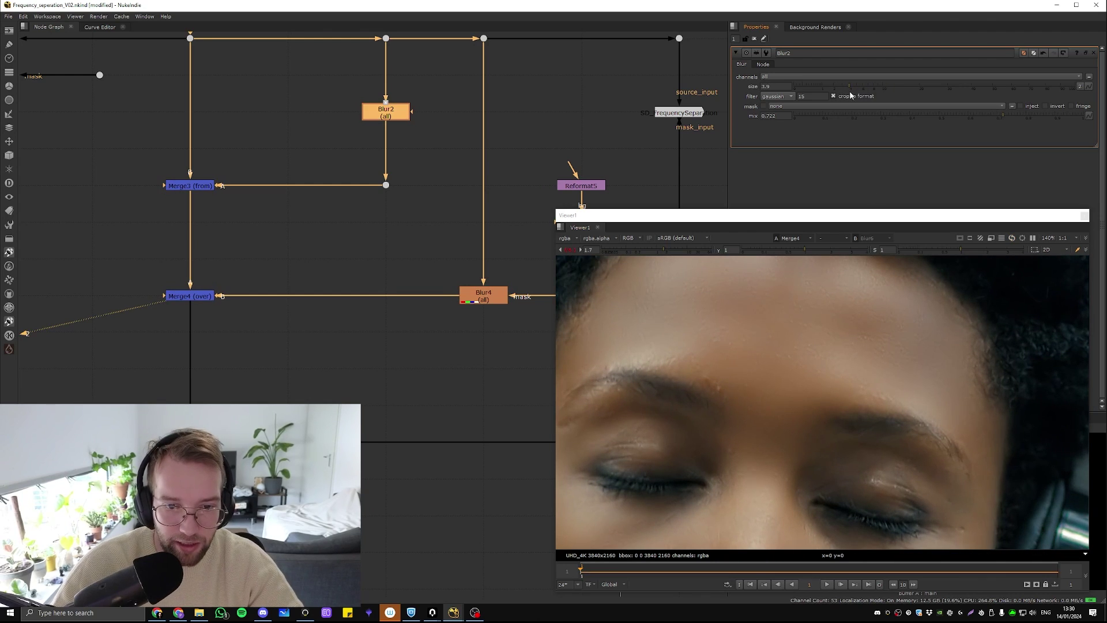
# Examine the Merge4 result up close around the forehead and eyebrows, and check the whole lower face.
pyautogui.scroll(3, 808, 313)
pyautogui.moveTo(936, 325); pyautogui.dragTo(837, 293, button='middle')
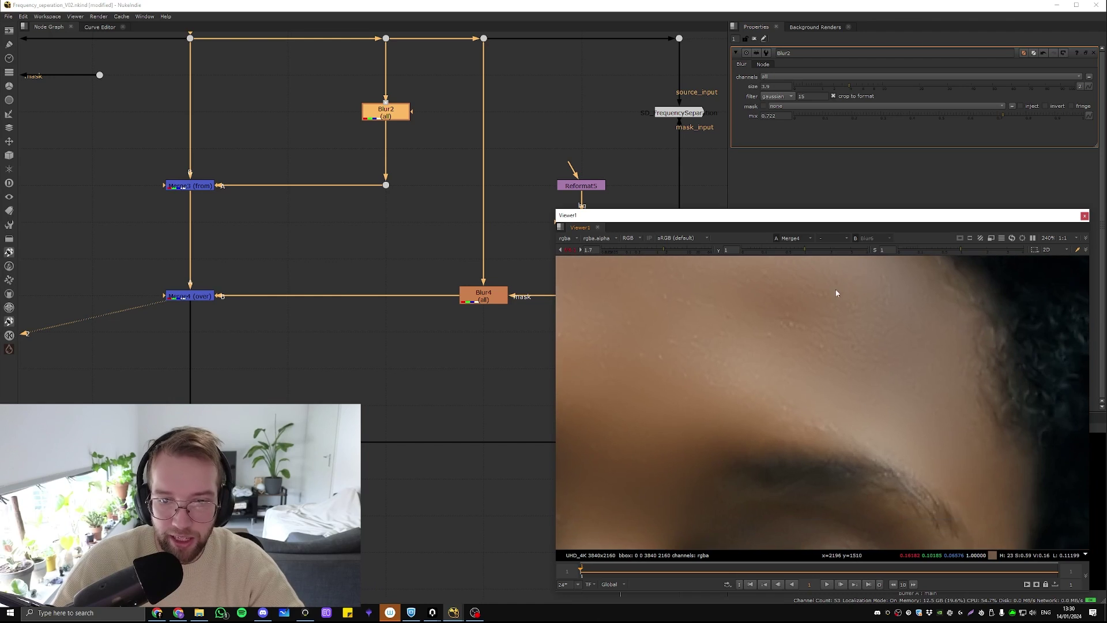
pyautogui.moveTo(732, 346); pyautogui.dragTo(922, 352, button='middle')
pyautogui.moveTo(706, 369); pyautogui.dragTo(813, 296, button='middle')
pyautogui.moveTo(726, 300); pyautogui.dragTo(804, 350, button='middle')
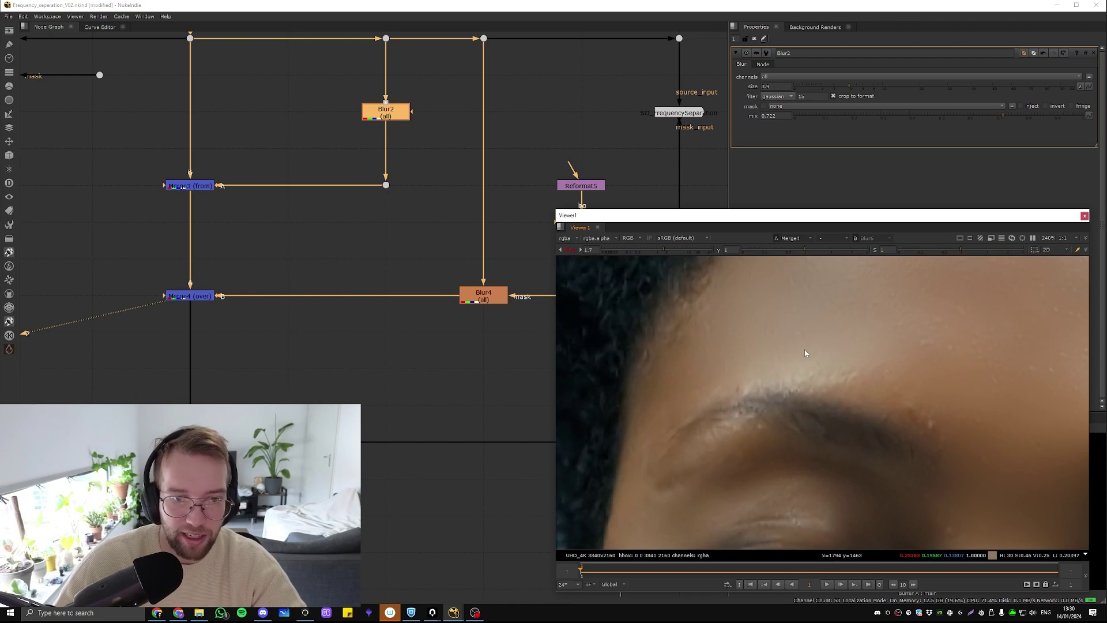
pyautogui.moveTo(746, 444); pyautogui.dragTo(842, 387, button='middle')
pyautogui.scroll(-5, 819, 369)
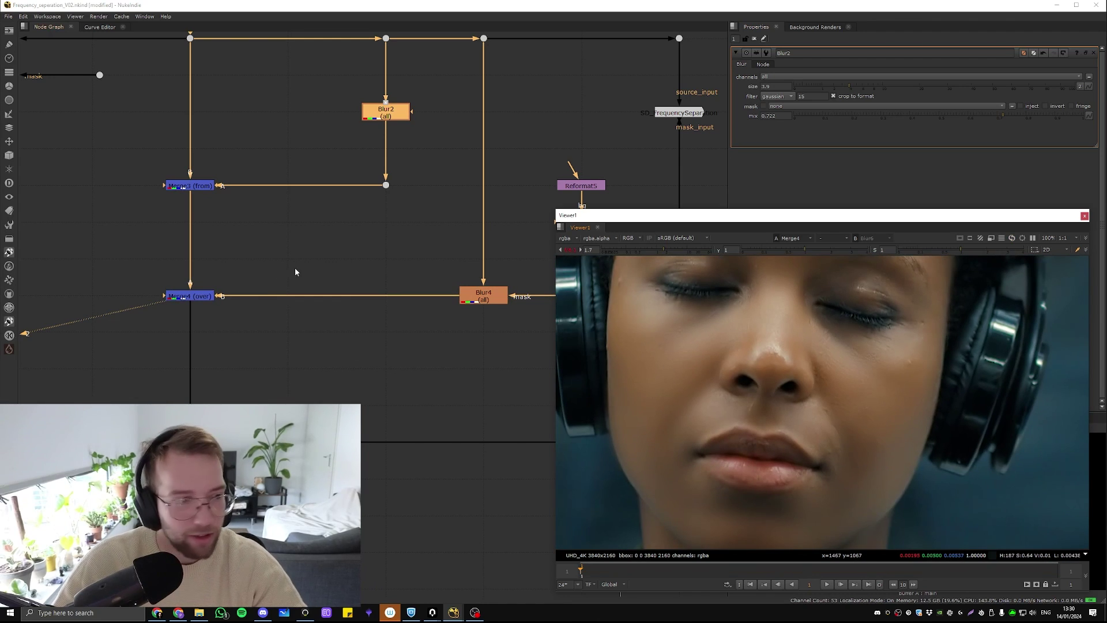
# View the plain masked blur from Blur6 and examine the skin around the nose and cheek.
pyautogui.click(191, 296)
pyautogui.scroll(-1, 258, 294)
pyautogui.moveTo(196, 162); pyautogui.dragTo(394, 186, button='middle')
pyautogui.click(153, 134)
pyautogui.press('1')
pyautogui.click(453, 304)
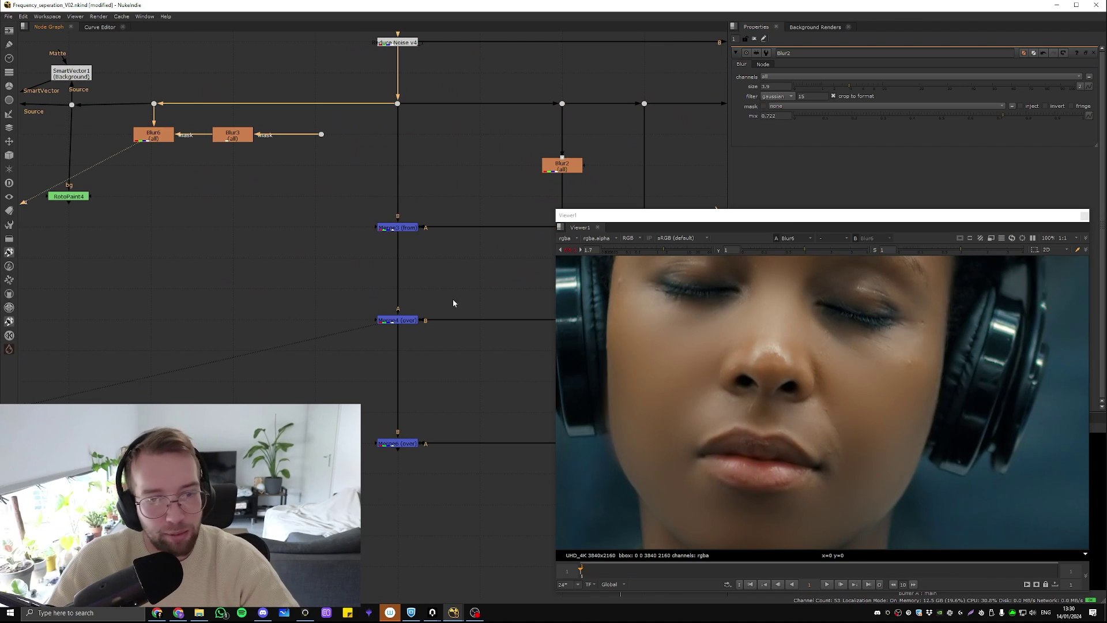
pyautogui.scroll(4, 749, 351)
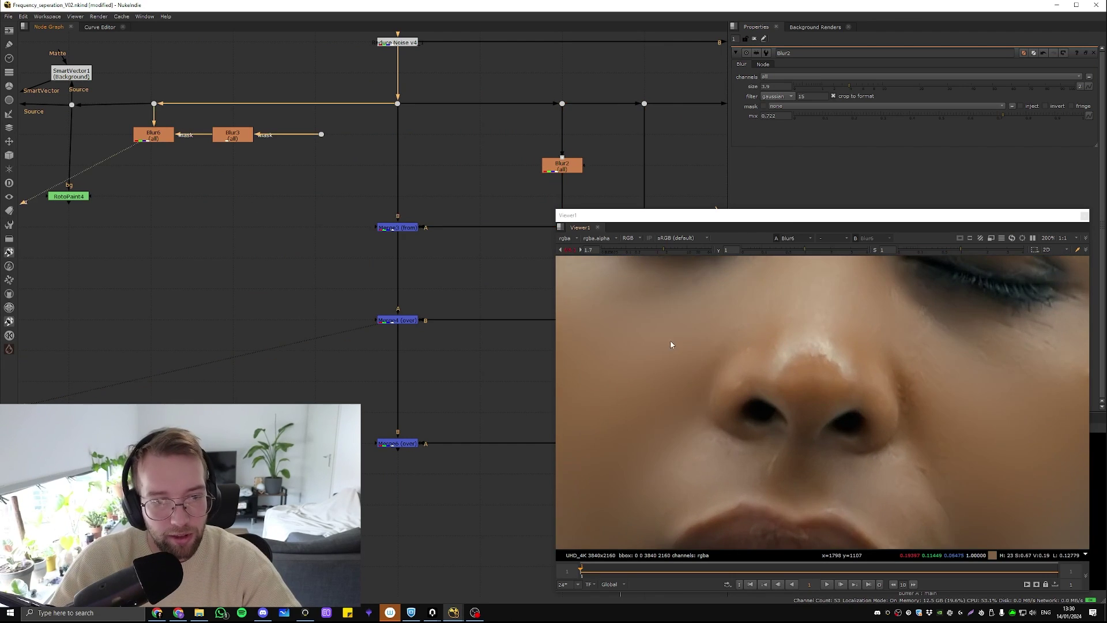
pyautogui.moveTo(670, 340); pyautogui.dragTo(832, 330, button='middle')
# Switch the viewer to Merge4 and examine the skin texture on the cheeks and forehead.
pyautogui.press('2')
pyautogui.scroll(-2, 817, 368)
pyautogui.moveTo(868, 449); pyautogui.dragTo(772, 438, button='middle')
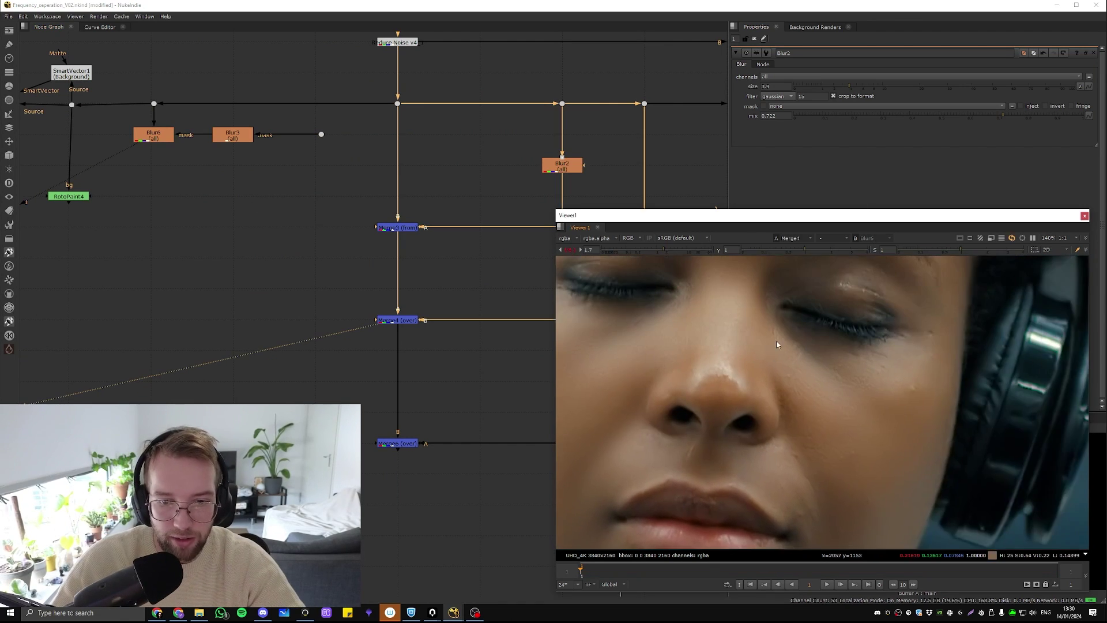
pyautogui.moveTo(810, 265); pyautogui.dragTo(810, 347, button='middle')
pyautogui.scroll(4, 830, 392)
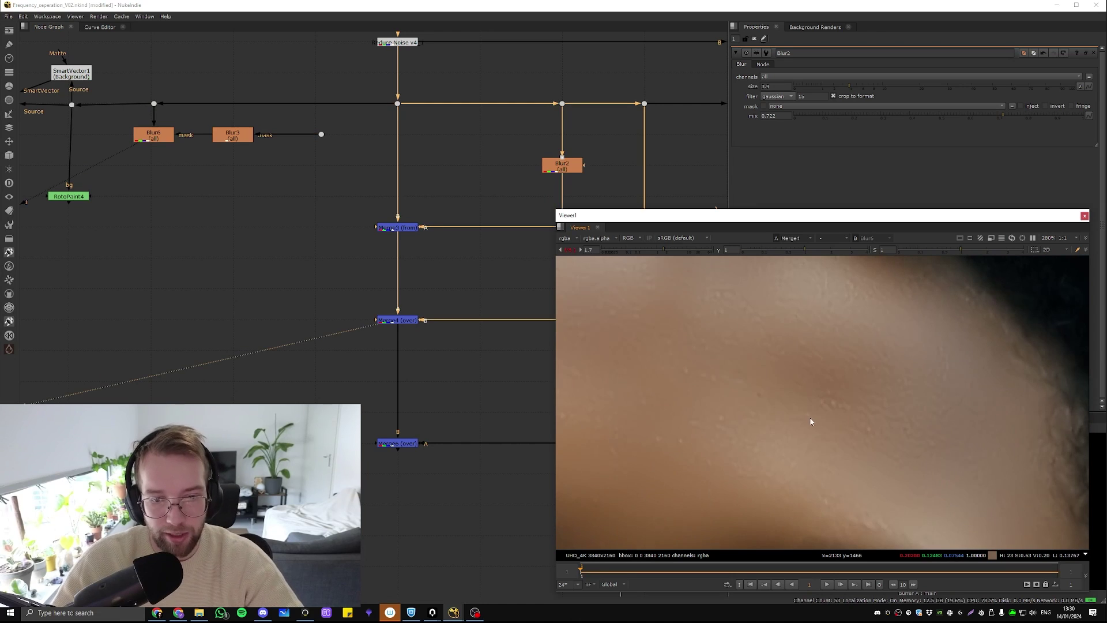
# Compare the Blur6 and Merge4 outputs with the whole face in view.
pyautogui.scroll(-10, 922, 305)
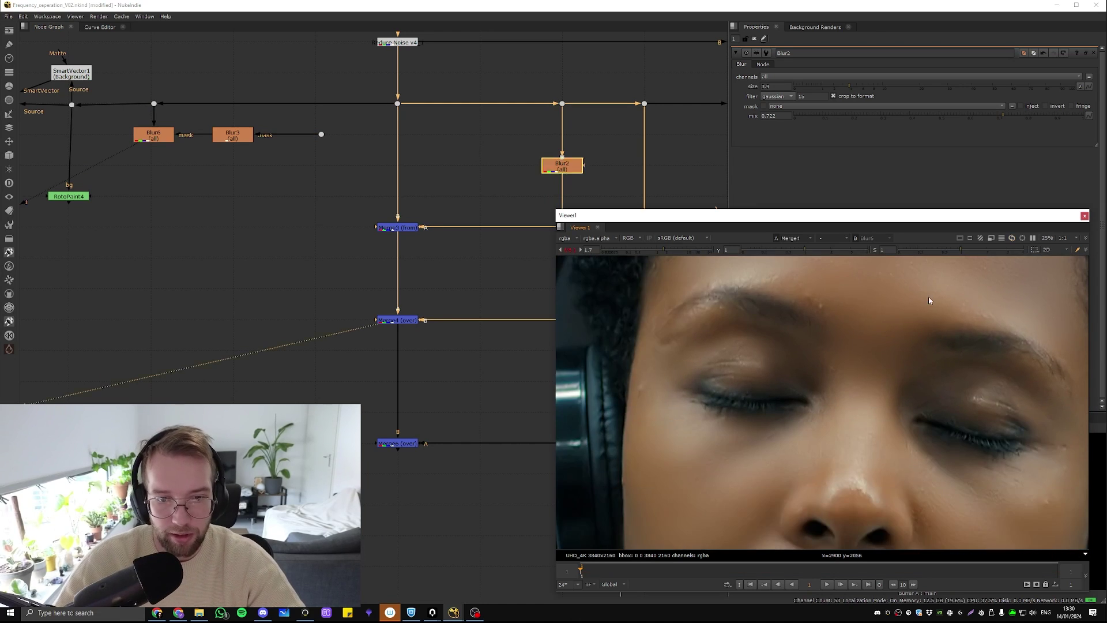
pyautogui.scroll(3, 843, 386)
pyautogui.press('1')
pyautogui.press('2')
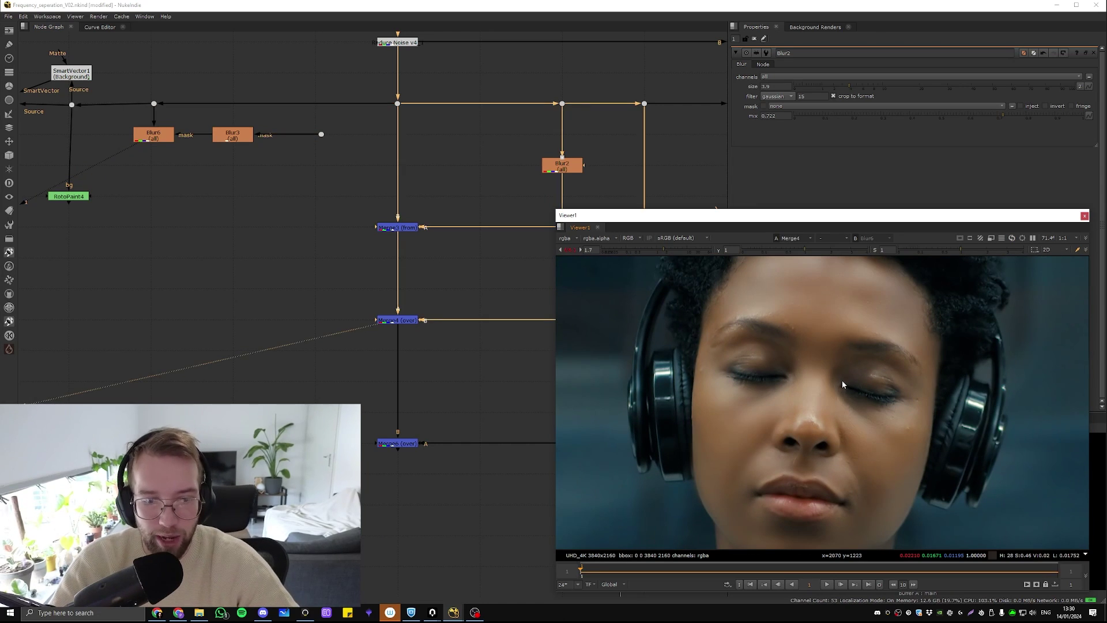
# Compare the Merge4 and Blur6 outputs once more around the cheeks and mouth.
pyautogui.press('1')
pyautogui.press('2')
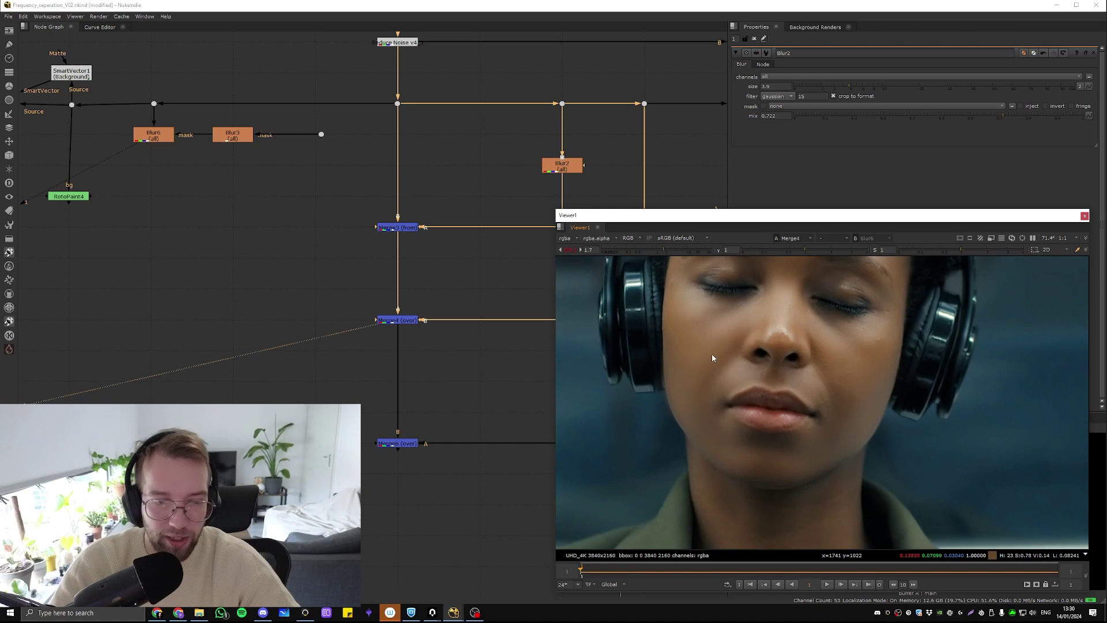
# Open Roto3 and reposition the cheek shape's inner edge points along the fold between the nose and mouth.
pyautogui.moveTo(524, 312); pyautogui.dragTo(352, 282, button='middle')
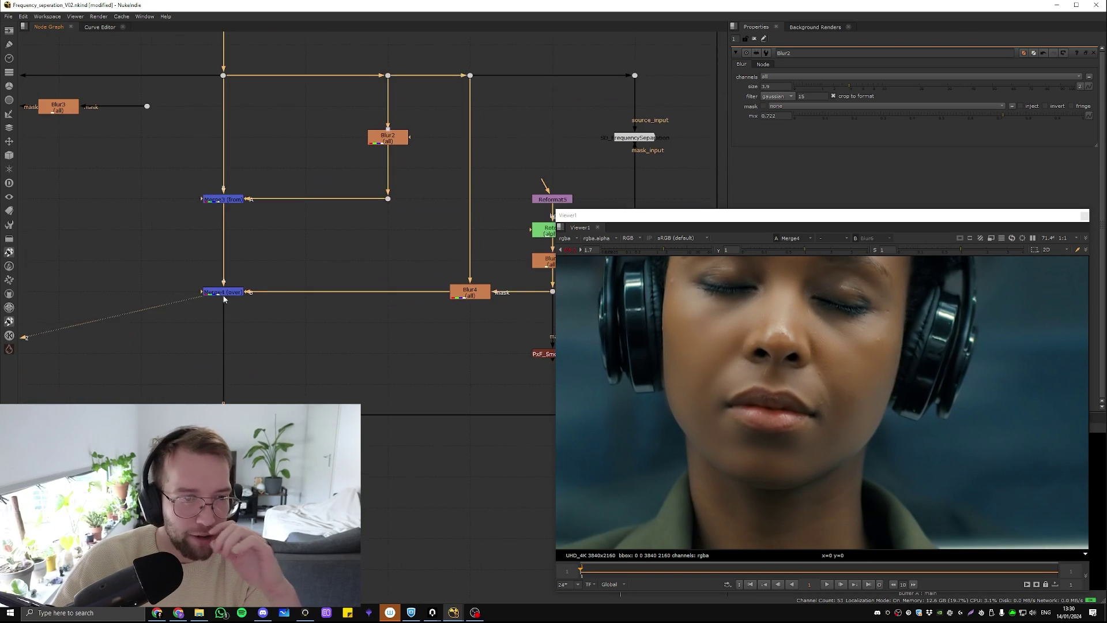
pyautogui.moveTo(483, 276); pyautogui.dragTo(351, 264, button='middle')
pyautogui.doubleClick(423, 218)
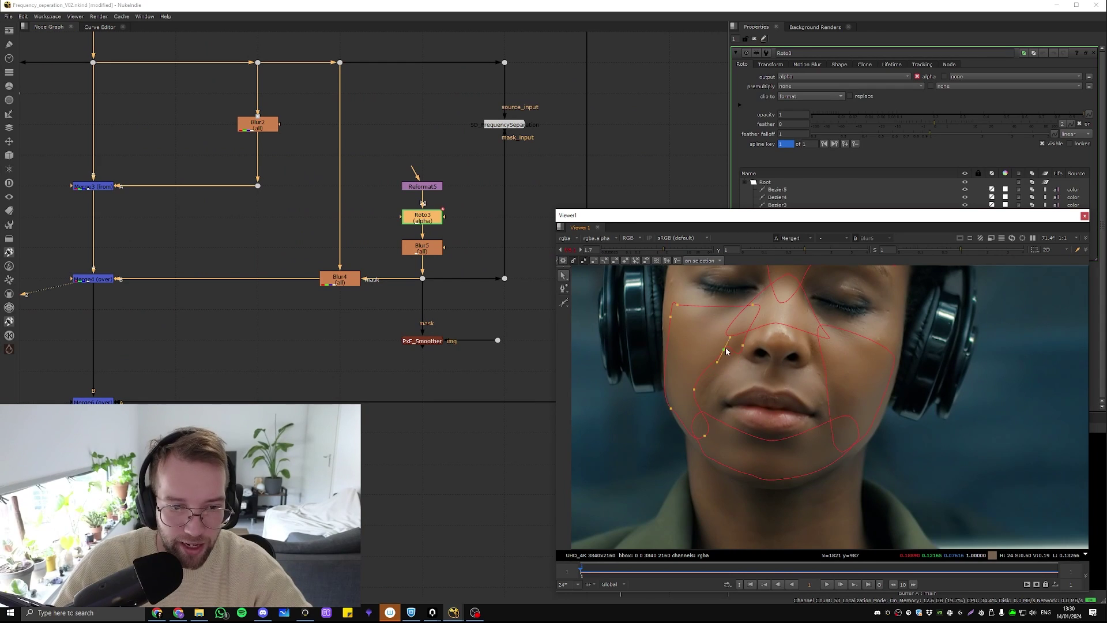
pyautogui.scroll(3, 717, 387)
pyautogui.press('q')
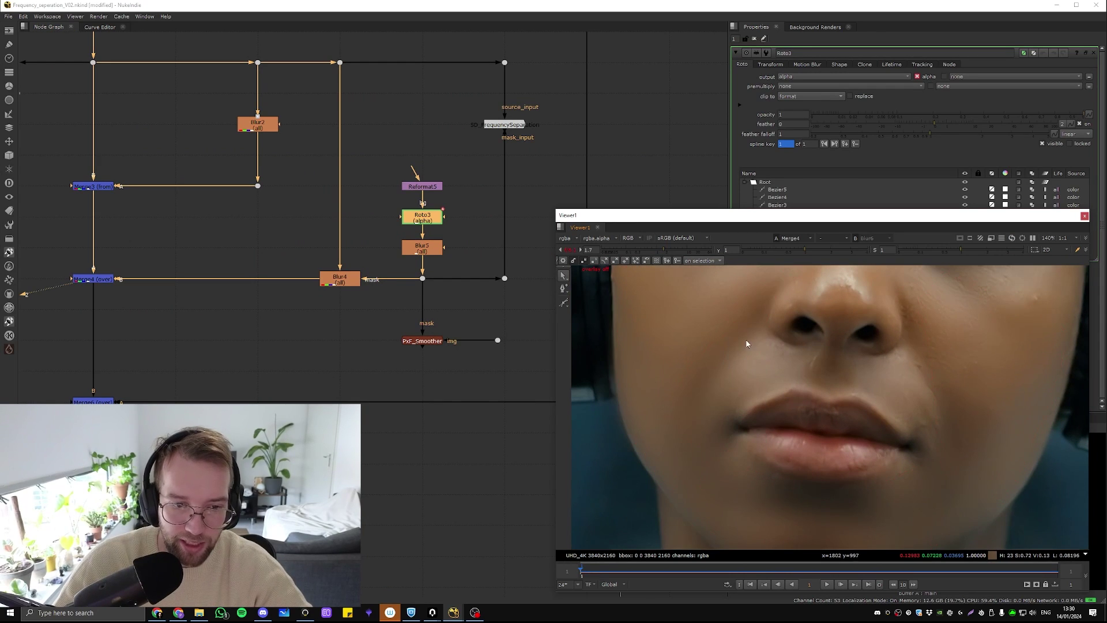
pyautogui.press('q')
pyautogui.moveTo(688, 307); pyautogui.dragTo(832, 446)
pyautogui.moveTo(760, 402); pyautogui.dragTo(699, 398)
pyautogui.click(775, 294)
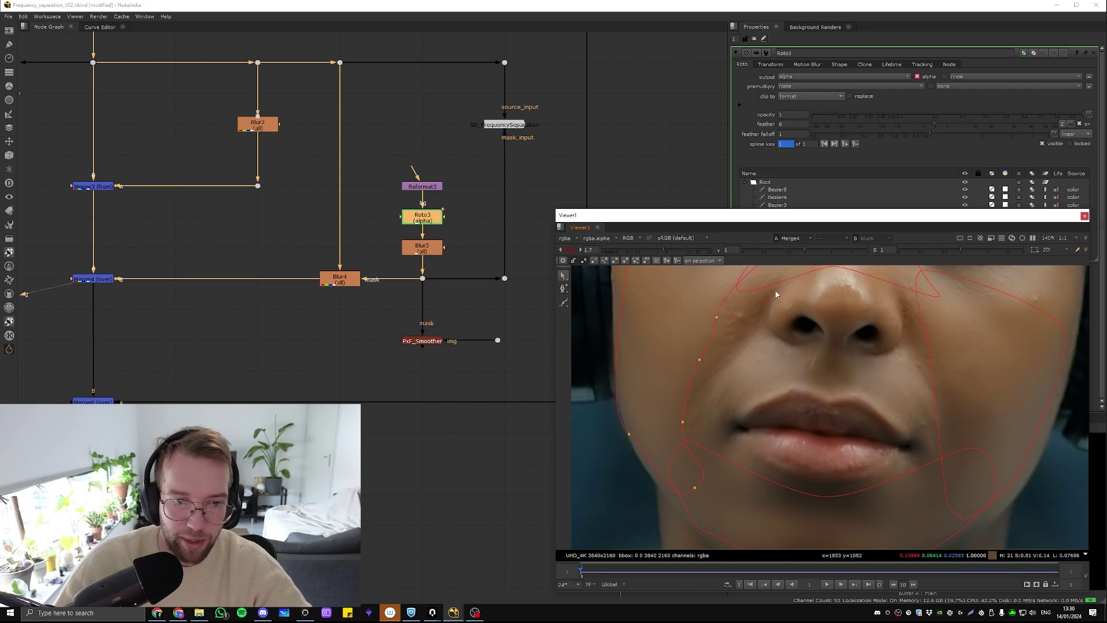
# Refine the cheek shape's curve beside the mouth corner in Roto3 and check the whole face without the overlay.
pyautogui.scroll(-4, 755, 341)
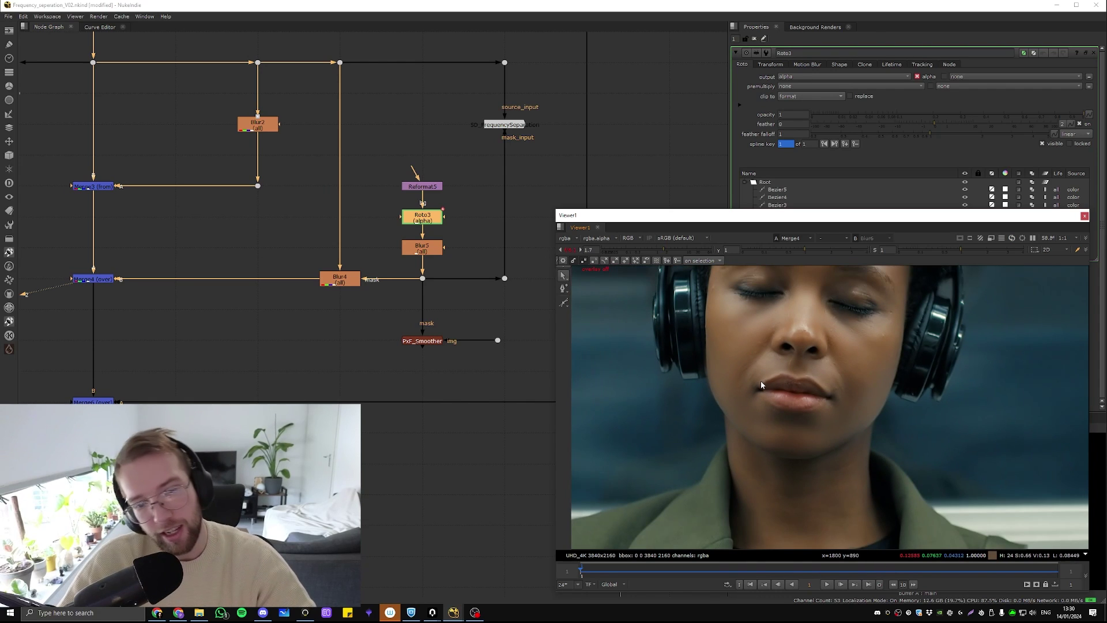
pyautogui.press('q')
pyautogui.scroll(4, 749, 366)
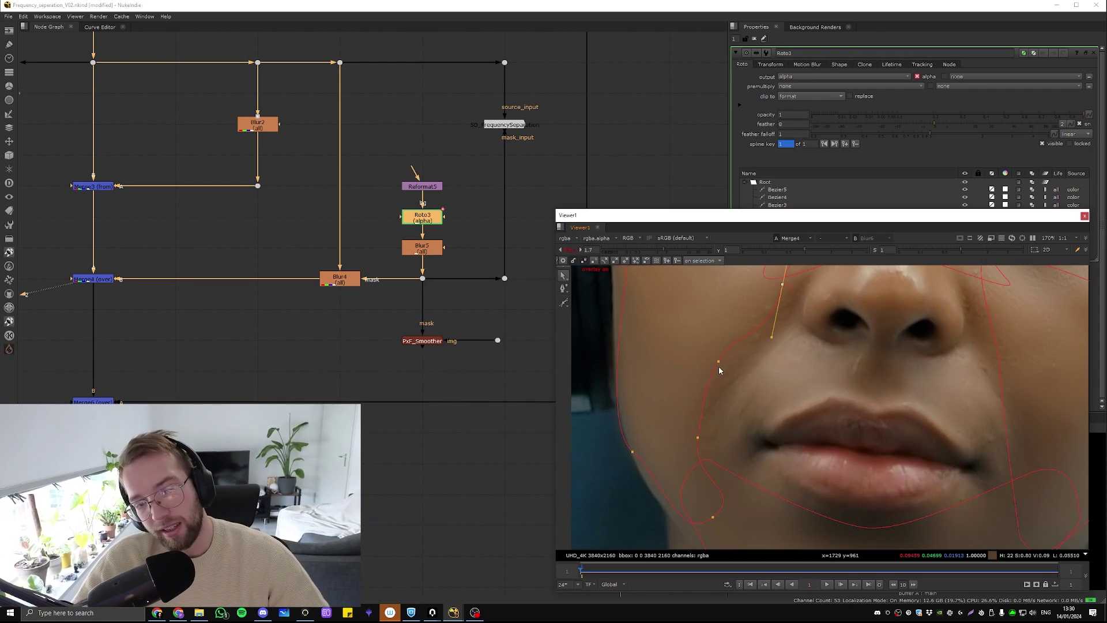
pyautogui.click(783, 286)
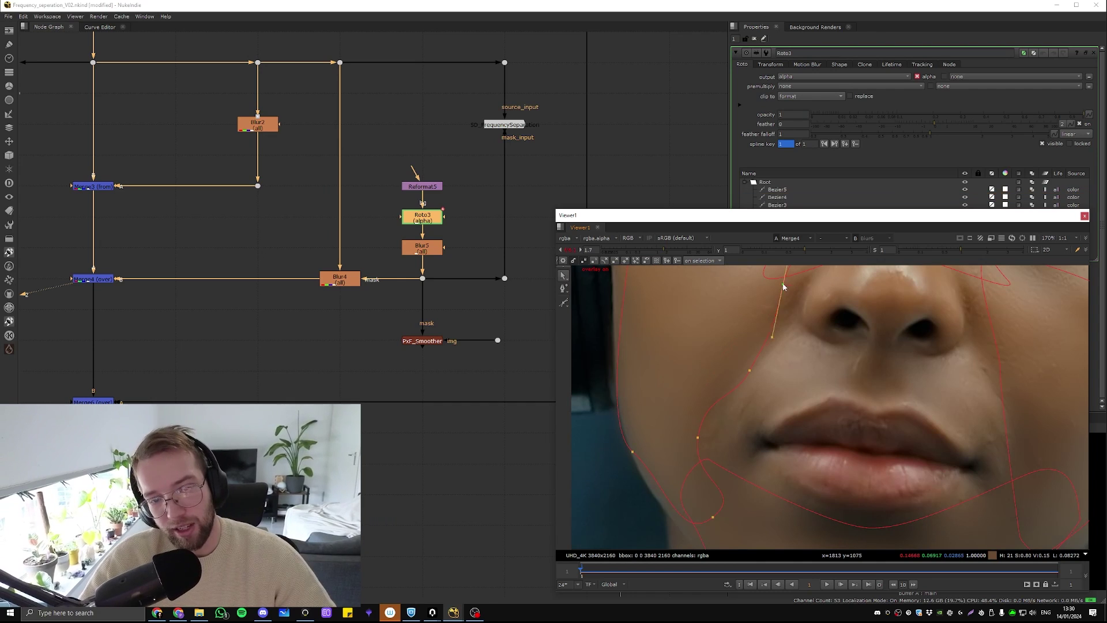
pyautogui.press('q')
pyautogui.scroll(-7, 715, 452)
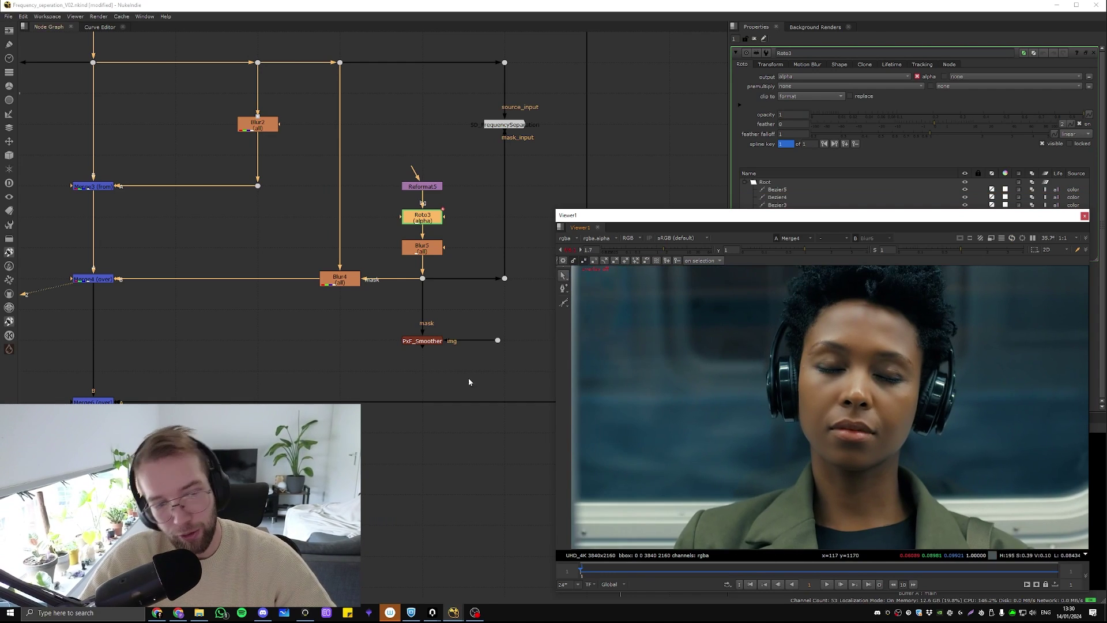
# Open the Merge4 and Merge3 properties and set the mix of the Merge3 from operation to 0.82.
pyautogui.moveTo(201, 326); pyautogui.dragTo(309, 306, button='middle')
pyautogui.click(222, 259)
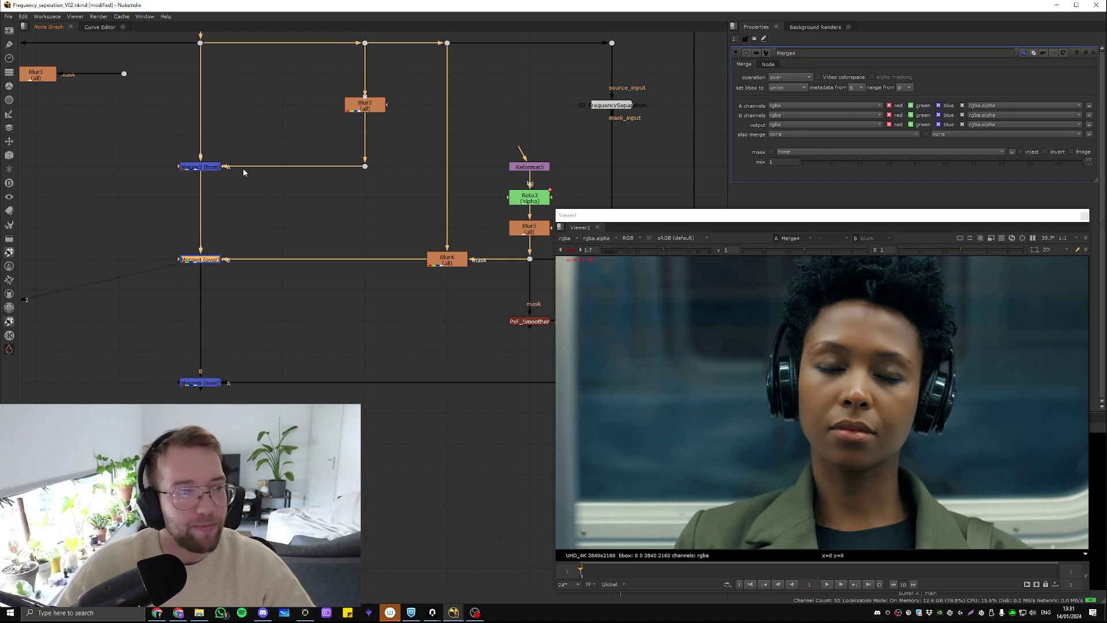
pyautogui.click(202, 167)
pyautogui.moveTo(1036, 162)
pyautogui.mouseDown()
pyautogui.moveTo(920, 164)
pyautogui.moveTo(1042, 170)
pyautogui.moveTo(1033, 169)
pyautogui.mouseUp()
pyautogui.scroll(3, 862, 362)
pyautogui.moveTo(896, 396); pyautogui.dragTo(823, 400, button='middle')
pyautogui.scroll(-1, 832, 310)
pyautogui.moveTo(283, 105); pyautogui.dragTo(306, 176, button='middle')
# Load the unretouched source dot and Merge4 into the viewer and compare them on the nose and forehead.
pyautogui.click(223, 114)
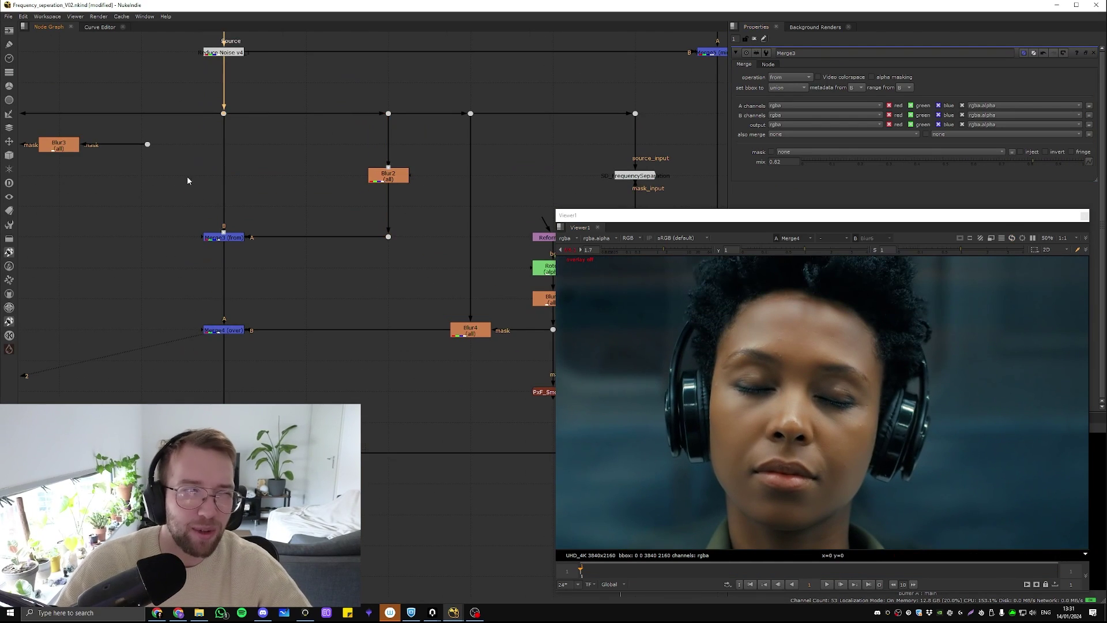
pyautogui.click(224, 330)
pyautogui.press('1')
pyautogui.scroll(2, 802, 354)
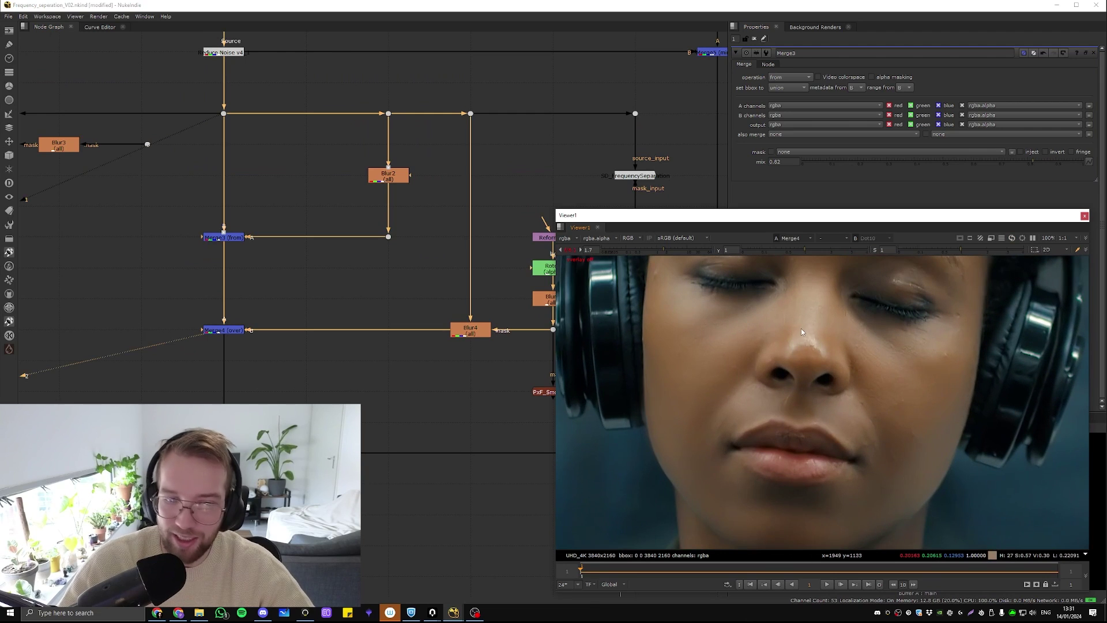
pyautogui.scroll(-3, 816, 346)
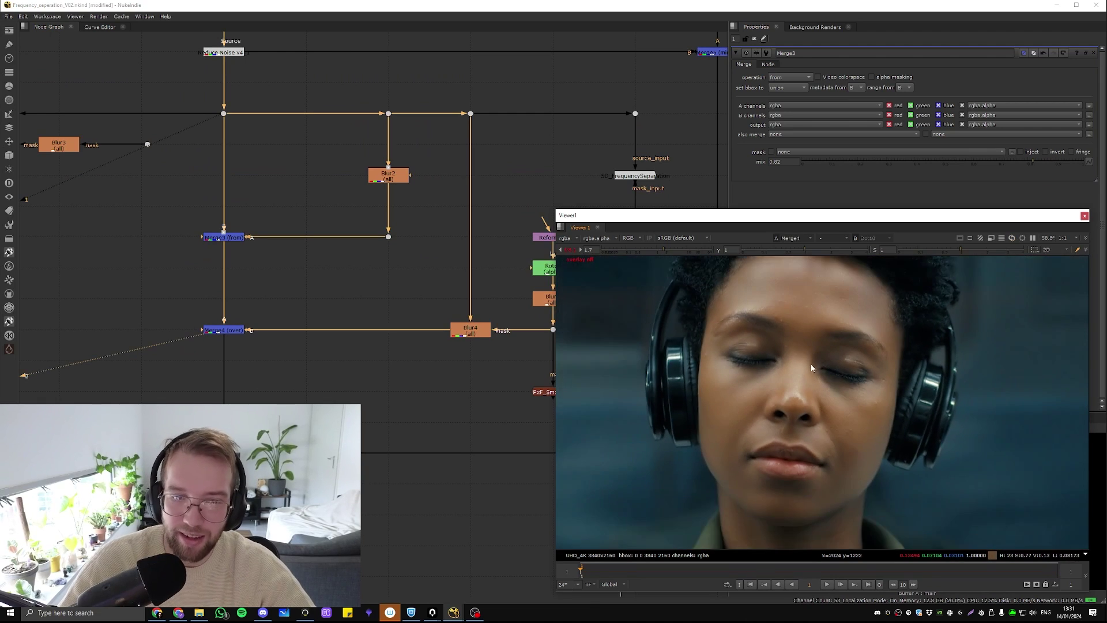
pyautogui.scroll(2, 817, 369)
pyautogui.scroll(-2, 818, 367)
pyautogui.scroll(2, 824, 359)
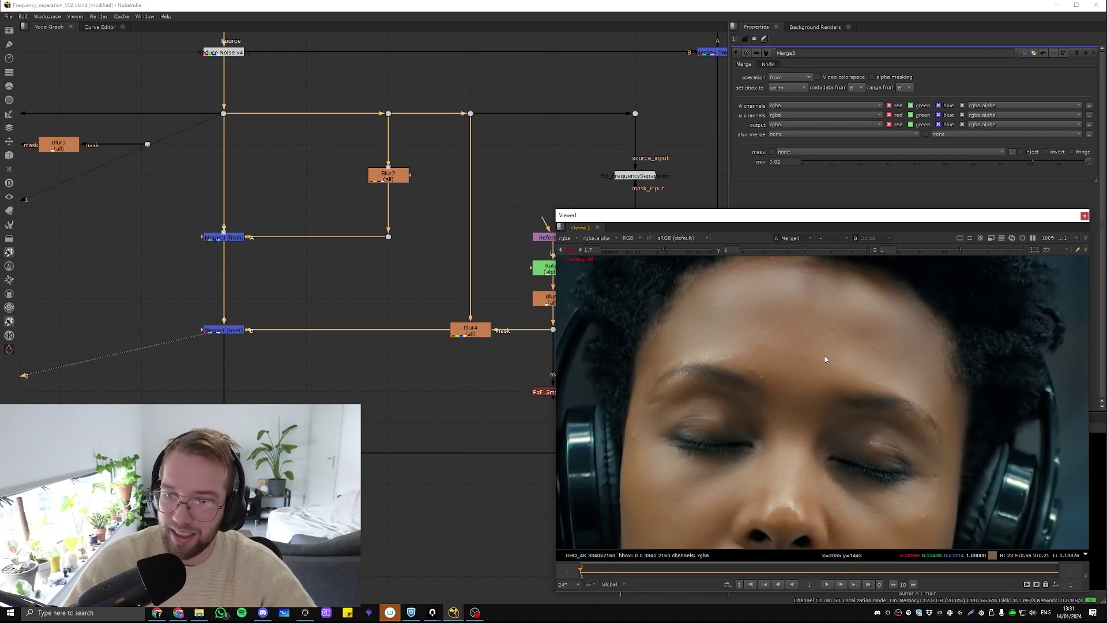
pyautogui.scroll(-8, 815, 343)
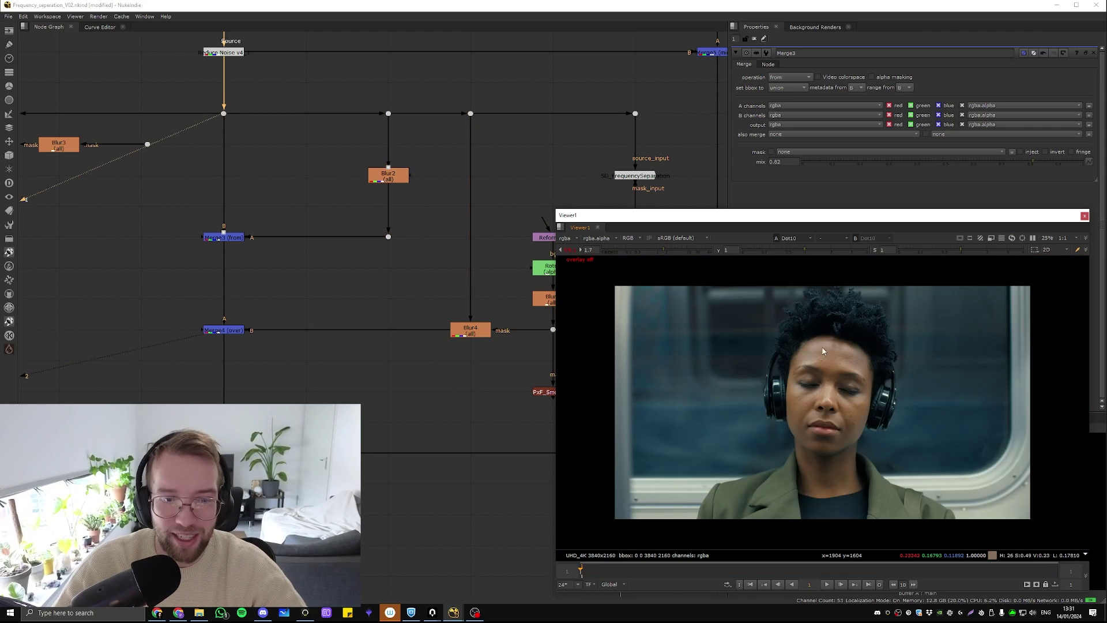
# Compare Merge4 with the Dot12 source across the cheeks, eyes and forehead at several magnifications.
pyautogui.scroll(6, 842, 372)
pyautogui.moveTo(843, 373); pyautogui.dragTo(756, 375, button='middle')
pyautogui.scroll(1, 832, 349)
pyautogui.scroll(-3, 828, 342)
pyautogui.scroll(5, 758, 352)
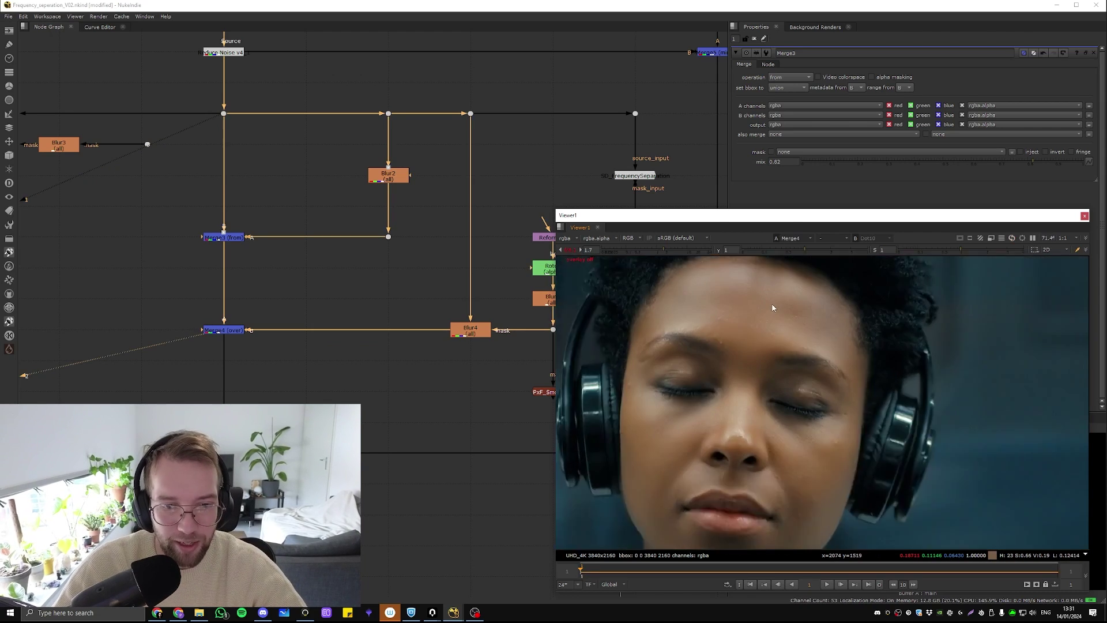
pyautogui.scroll(-3, 773, 336)
pyautogui.scroll(1, 788, 313)
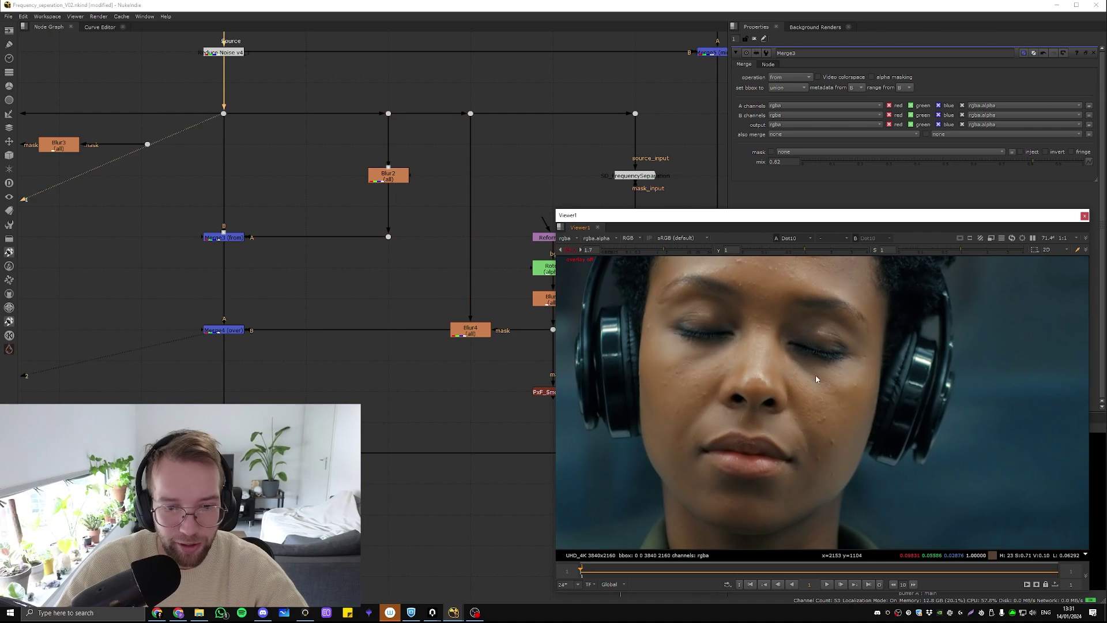
pyautogui.scroll(-1, 863, 423)
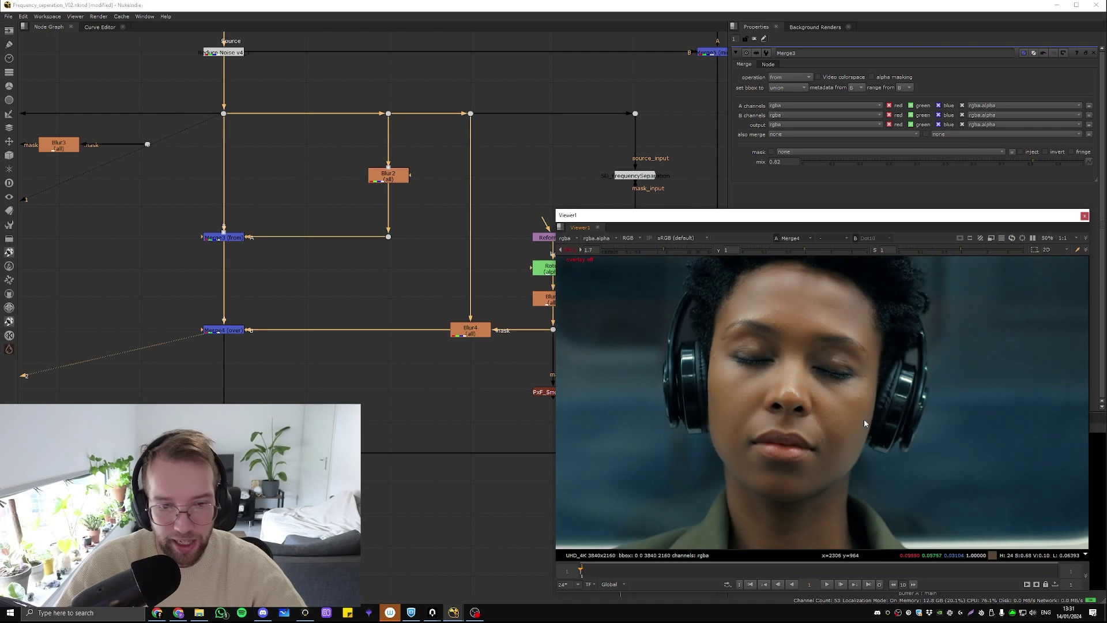
pyautogui.scroll(3, 811, 388)
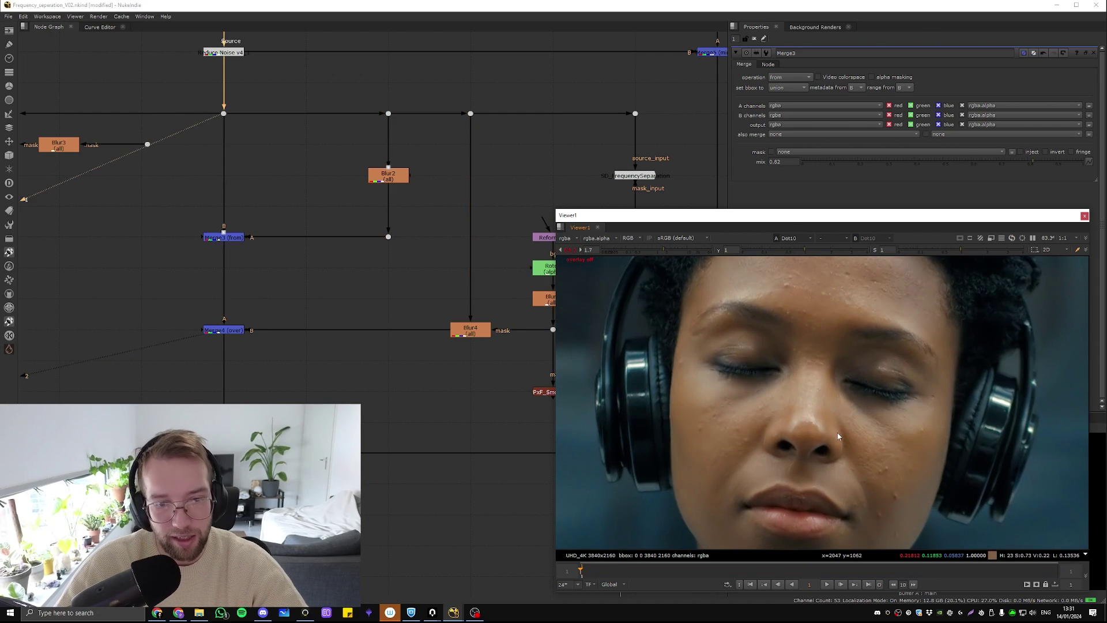
# View the plain masked blur from Blur6 and select Merge4 for comparison.
pyautogui.moveTo(125, 168); pyautogui.dragTo(254, 160, button='middle')
pyautogui.click(117, 135)
pyautogui.press('1')
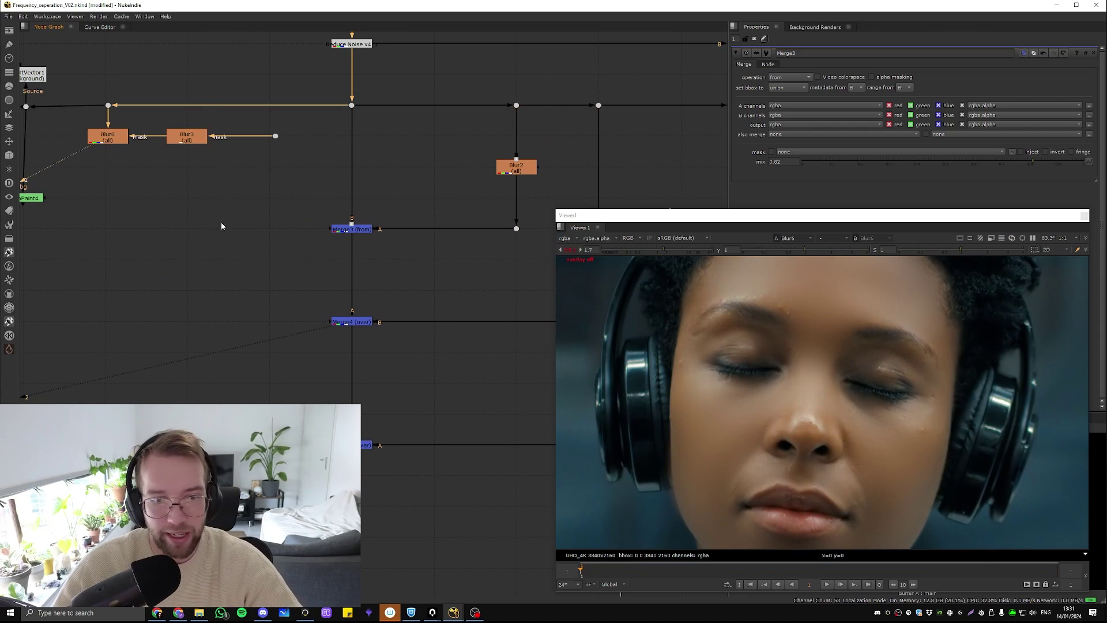
pyautogui.scroll(-1, 831, 430)
pyautogui.press('2')
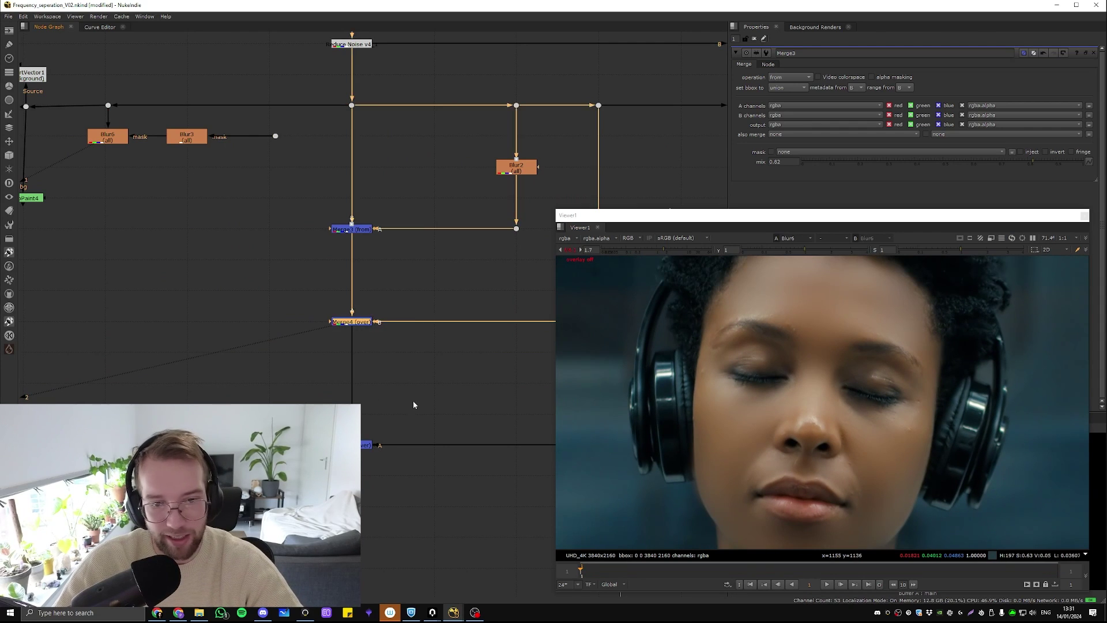
# View the final Merge6 output and compare it with the original plate from the FrameHold node.
pyautogui.scroll(-1, 887, 421)
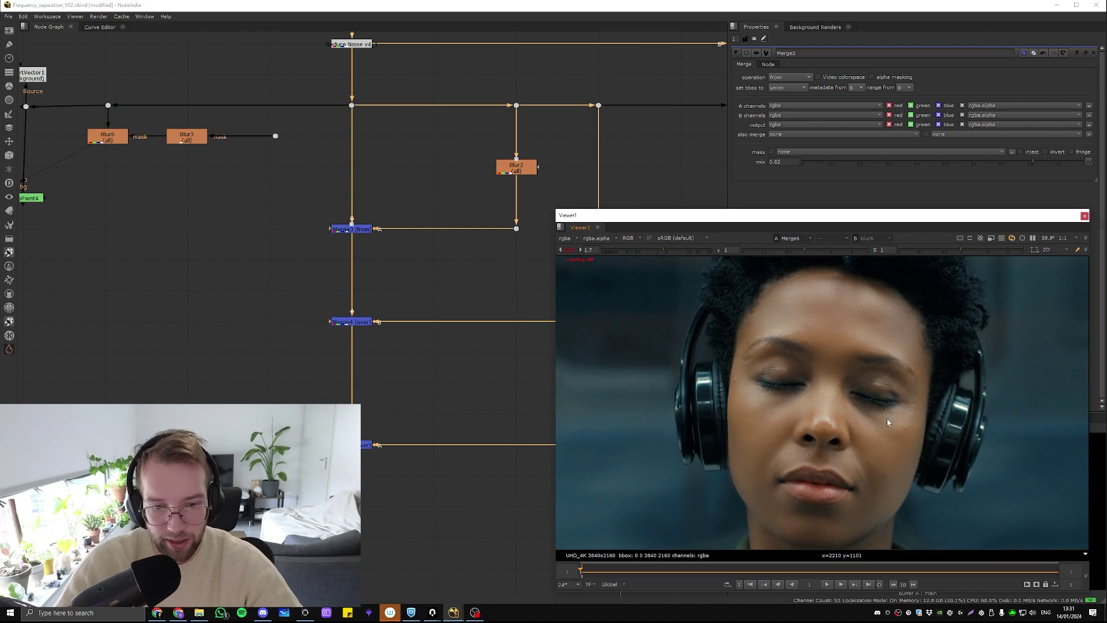
pyautogui.moveTo(881, 464); pyautogui.dragTo(872, 434, button='middle')
pyautogui.moveTo(477, 104); pyautogui.dragTo(502, 186, button='middle')
pyautogui.click(382, 99)
pyautogui.scroll(-1, 438, 488)
pyautogui.moveTo(453, 476); pyautogui.dragTo(365, 547)
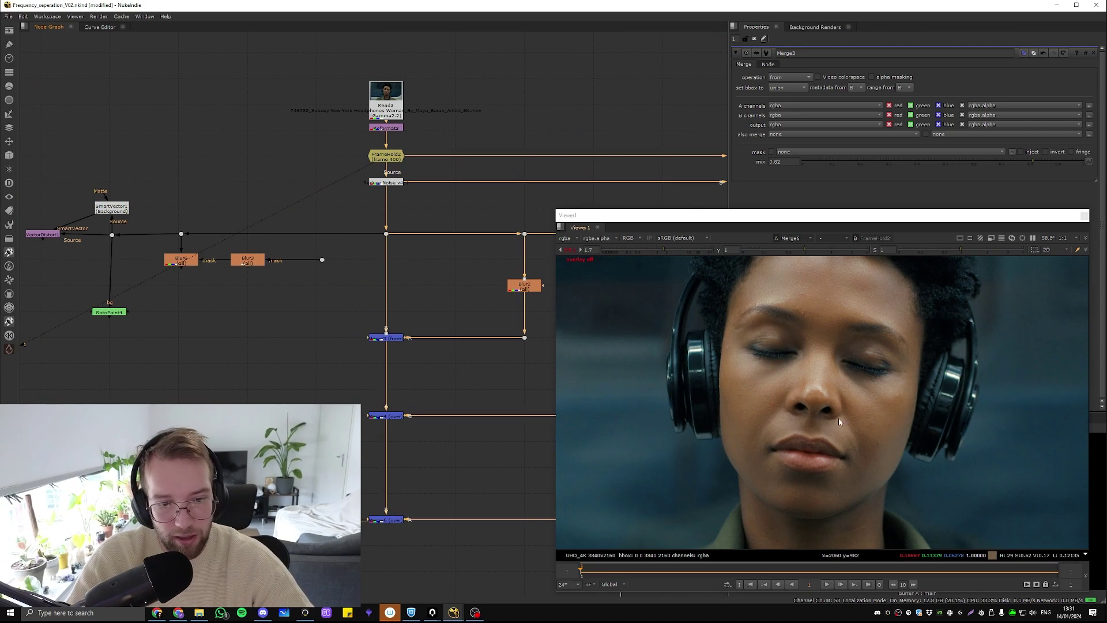
pyautogui.scroll(2, 835, 422)
pyautogui.scroll(-2, 834, 423)
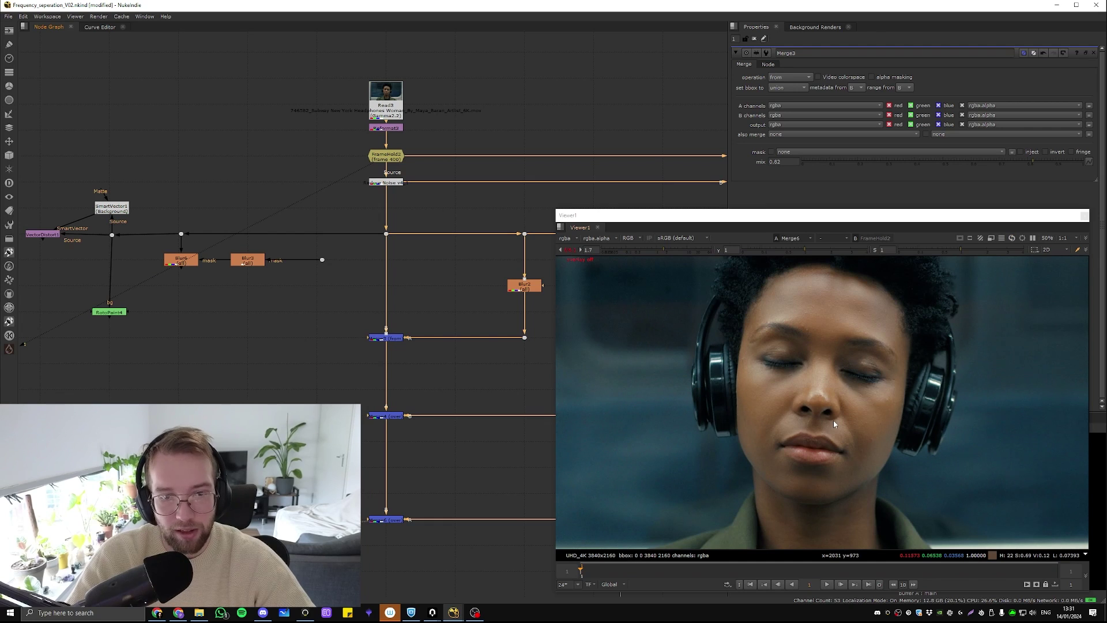
pyautogui.moveTo(482, 389); pyautogui.dragTo(215, 267, button='middle')
pyautogui.scroll(-3, 386, 275)
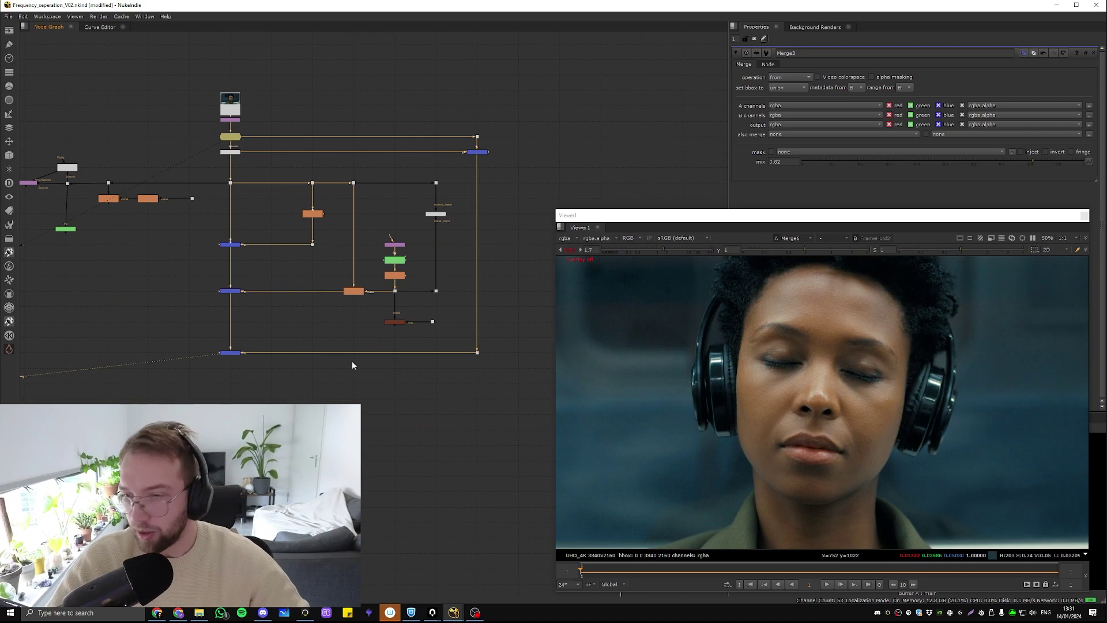
pyautogui.scroll(2, 390, 265)
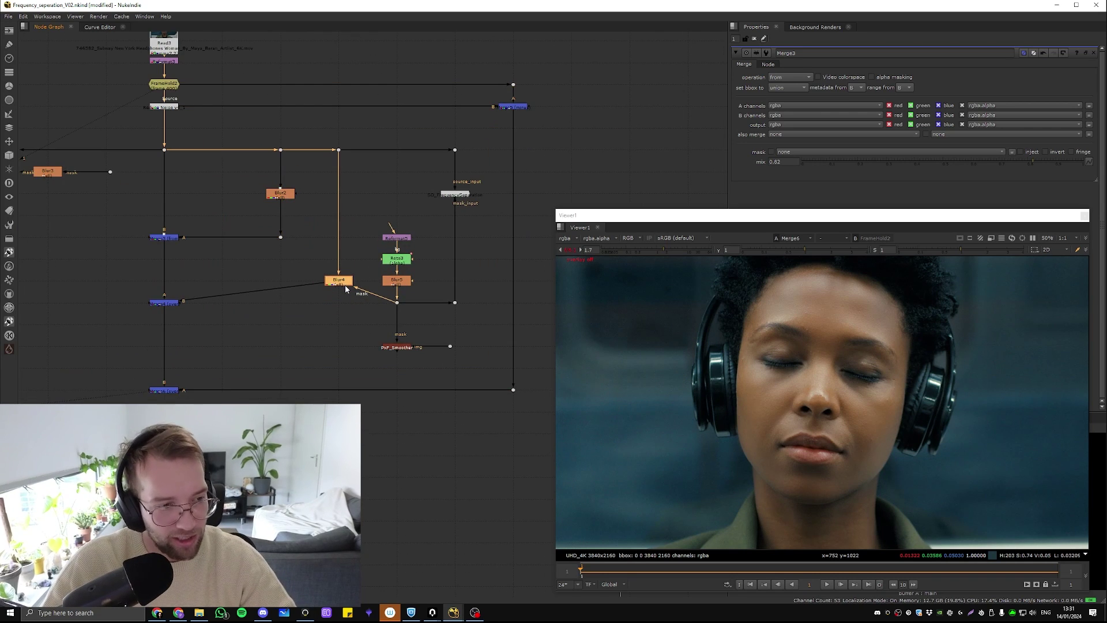
pyautogui.moveTo(344, 304); pyautogui.dragTo(339, 302)
pyautogui.hotkey('ctrl', 'z')
pyautogui.hotkey('ctrl', 'z')
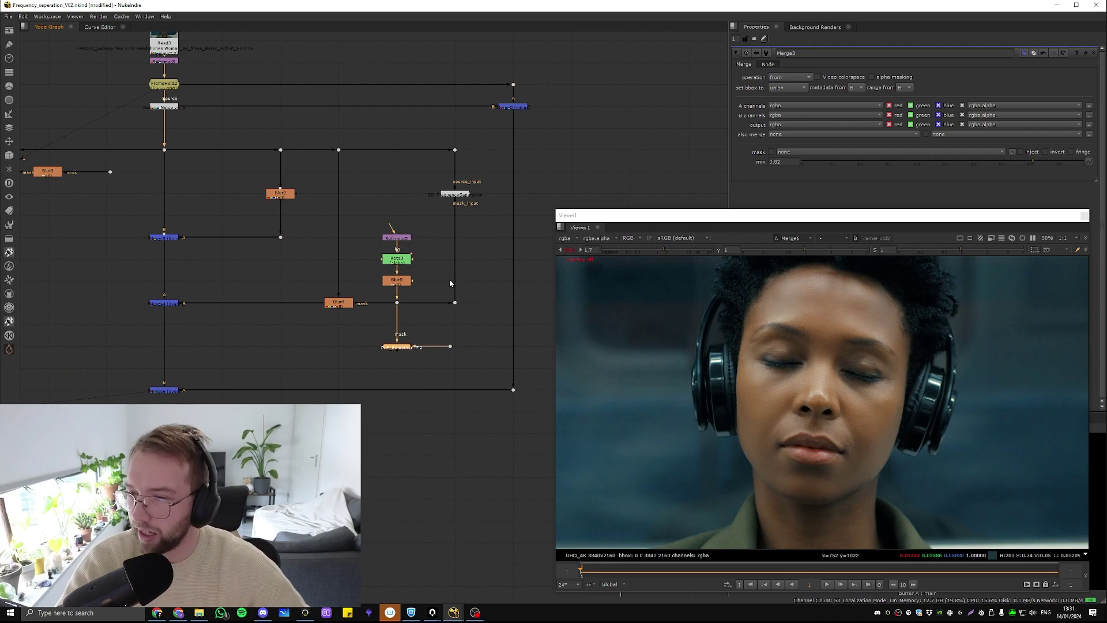
# View the SD_FrequencySeparation gizmo's output and open its properties.
pyautogui.scroll(4, 465, 166)
pyautogui.click(446, 212)
pyautogui.moveTo(445, 213); pyautogui.dragTo(281, 212, button='middle')
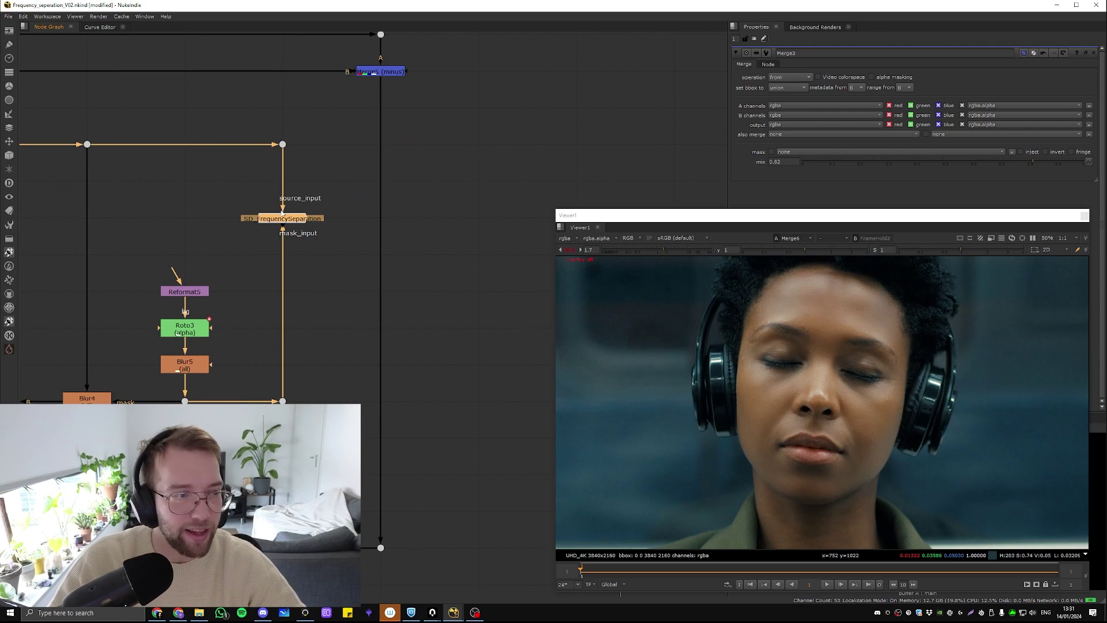
pyautogui.press('1')
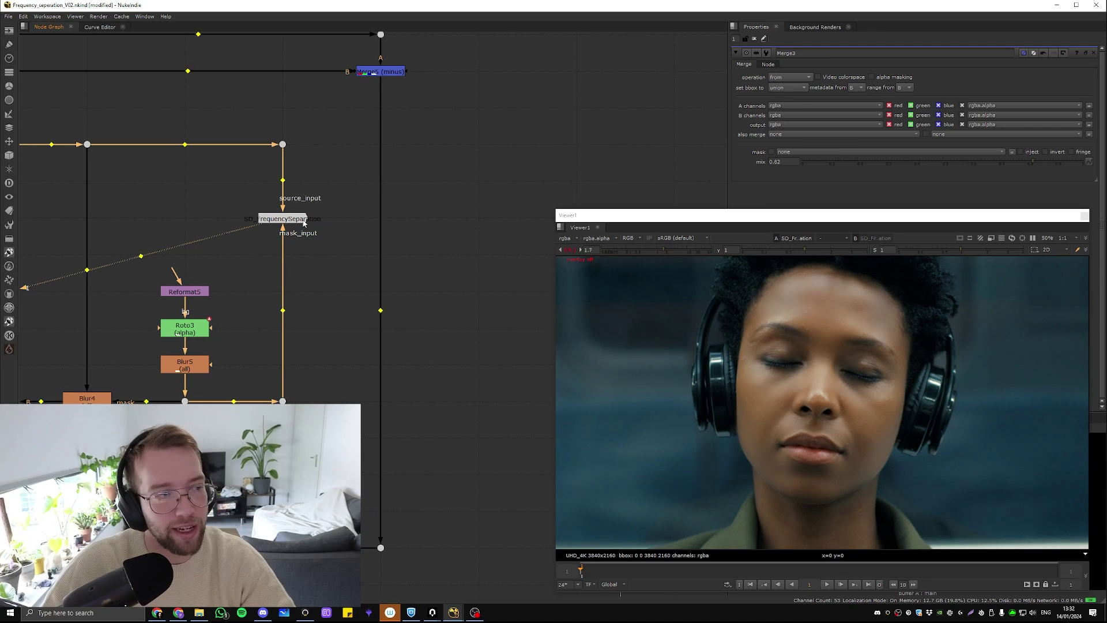
pyautogui.doubleClick(304, 221)
pyautogui.click(361, 243)
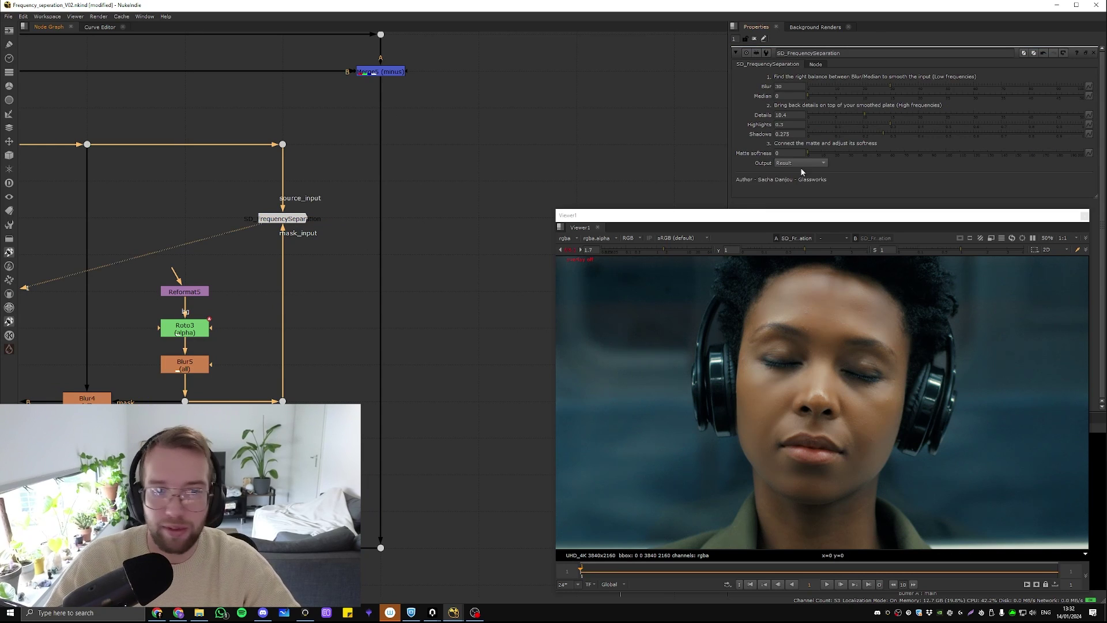
# Set the SD_FrequencySeparation Blur to about 34, Details to 8.3, Highlights to 0.434 and Shadows to 0.424.
pyautogui.moveTo(889, 84)
pyautogui.mouseDown()
pyautogui.moveTo(842, 83)
pyautogui.moveTo(900, 88)
pyautogui.mouseUp()
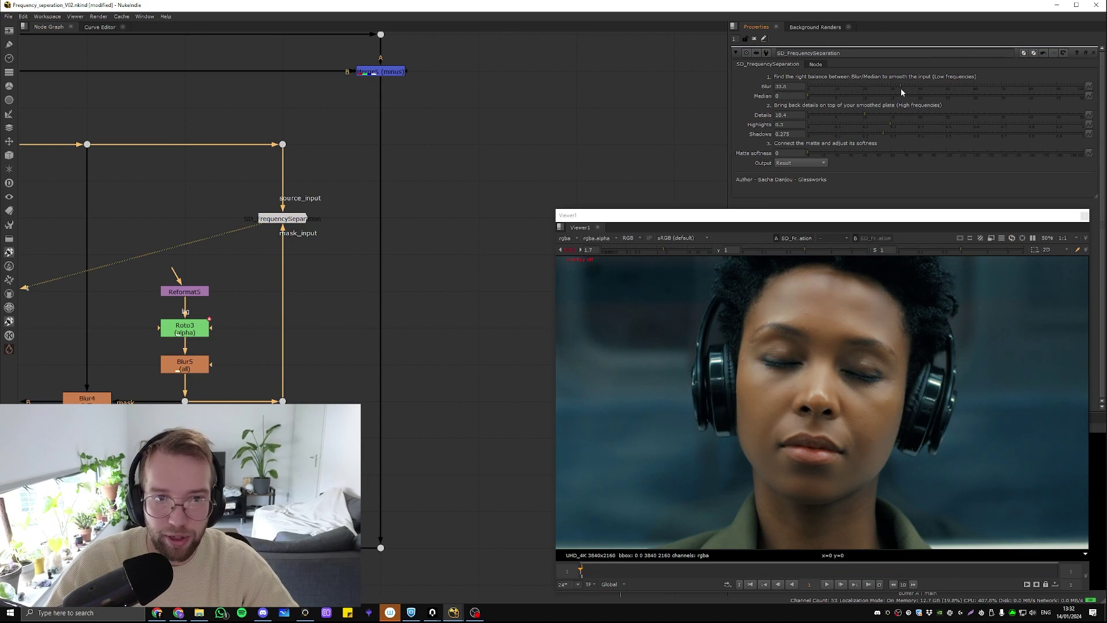
pyautogui.scroll(2, 831, 356)
pyautogui.click(863, 116)
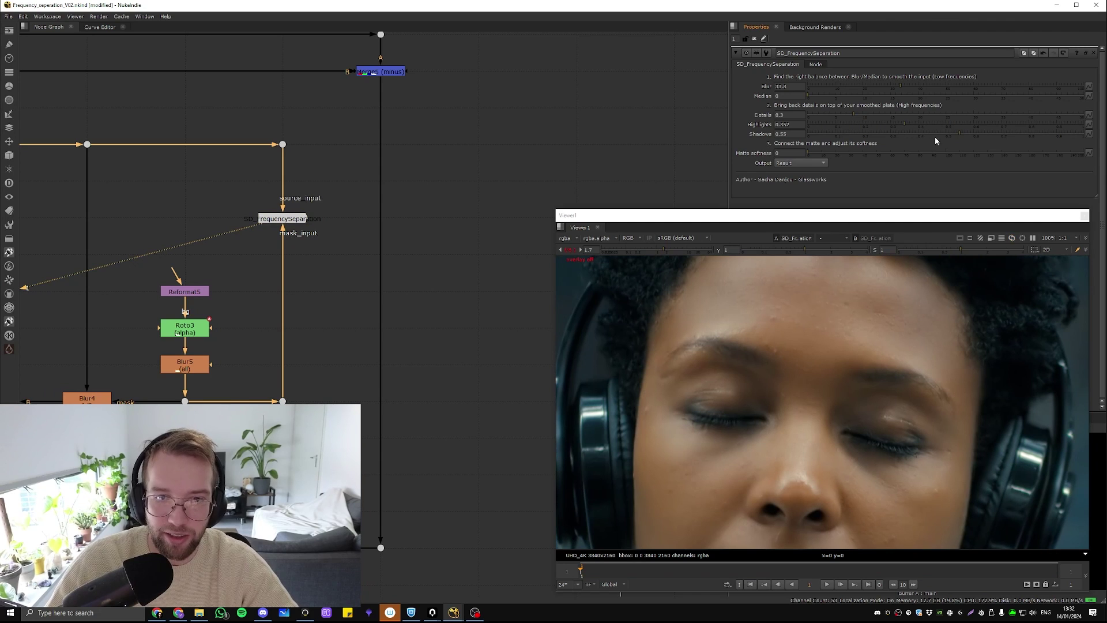
pyautogui.click(907, 125)
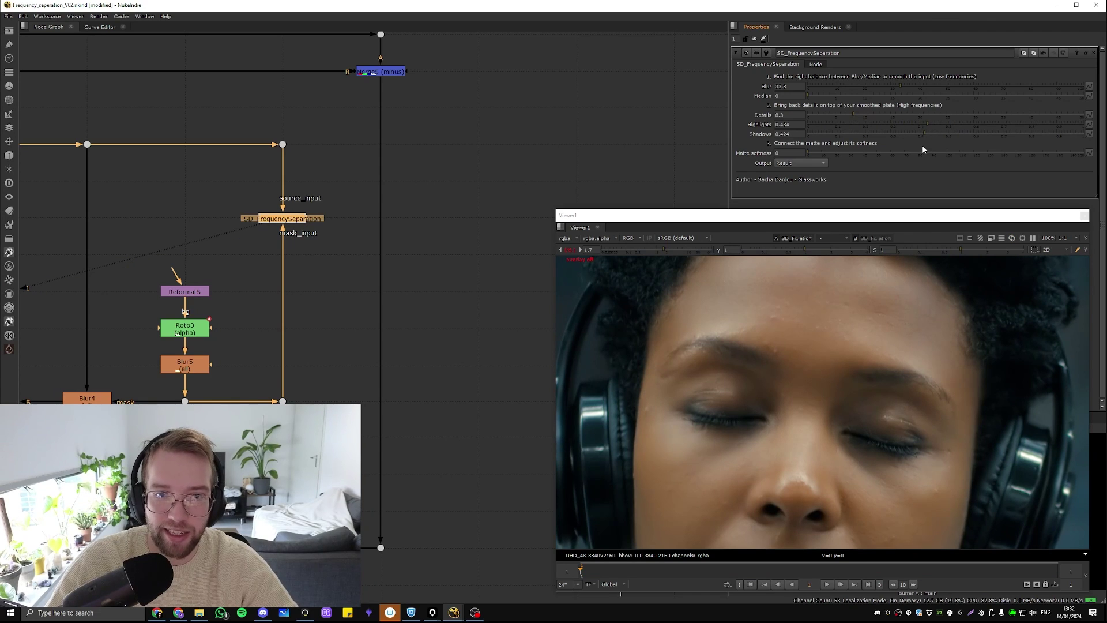
# Compare the SD_FrequencySeparation result with the Merge4 output in the viewer, examining the forehead and eye area closely.
pyautogui.scroll(-3, 860, 357)
pyautogui.scroll(-4, 364, 281)
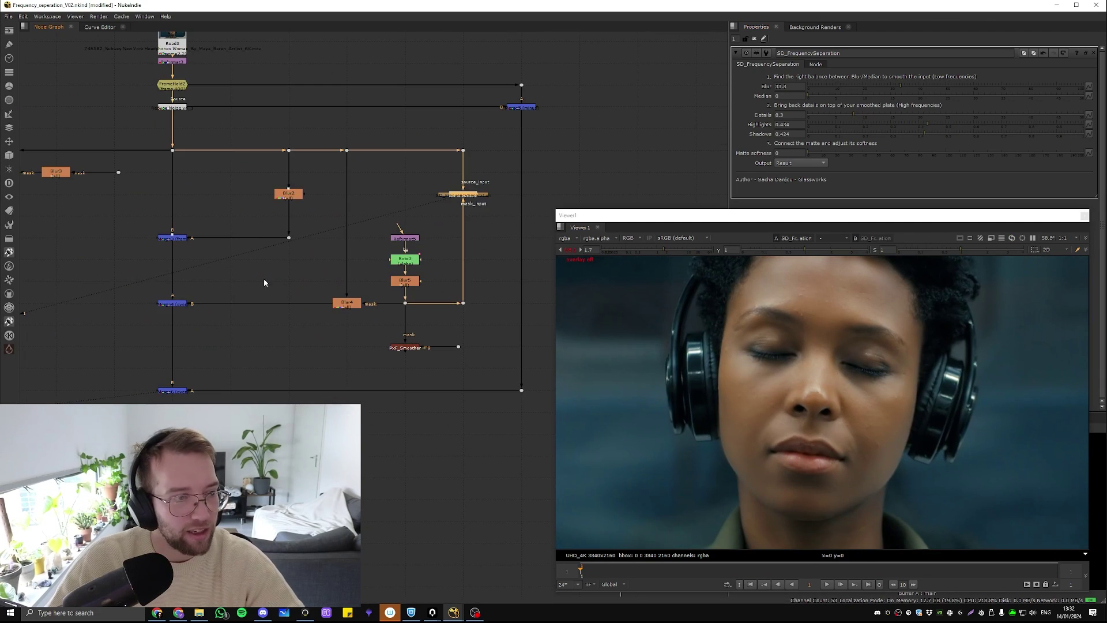
pyautogui.click(264, 283)
pyautogui.scroll(4, 824, 349)
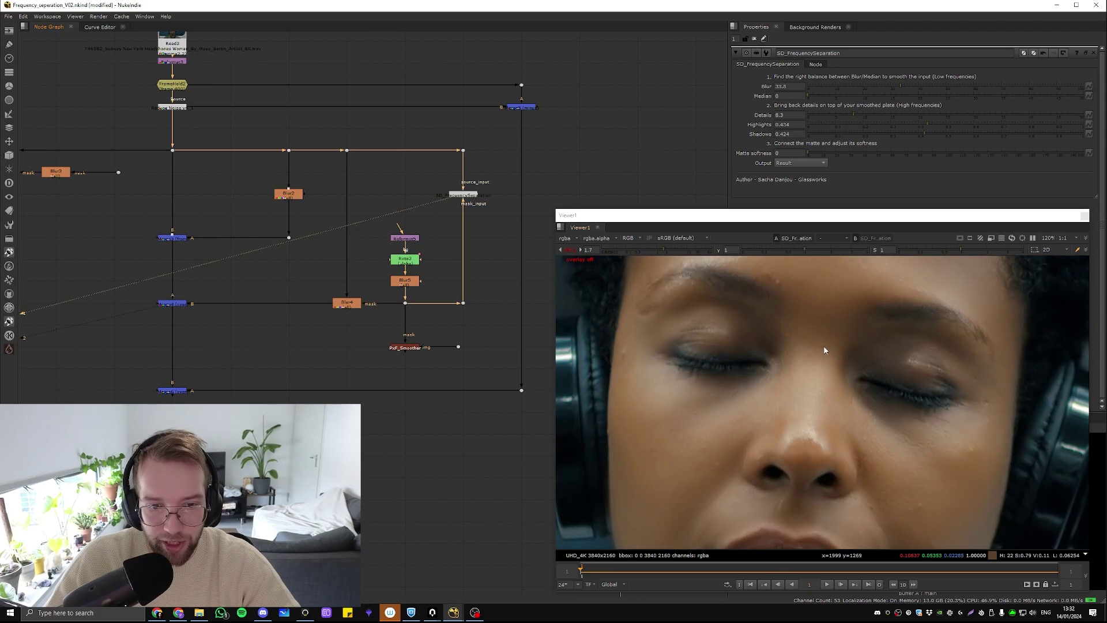
pyautogui.press('2')
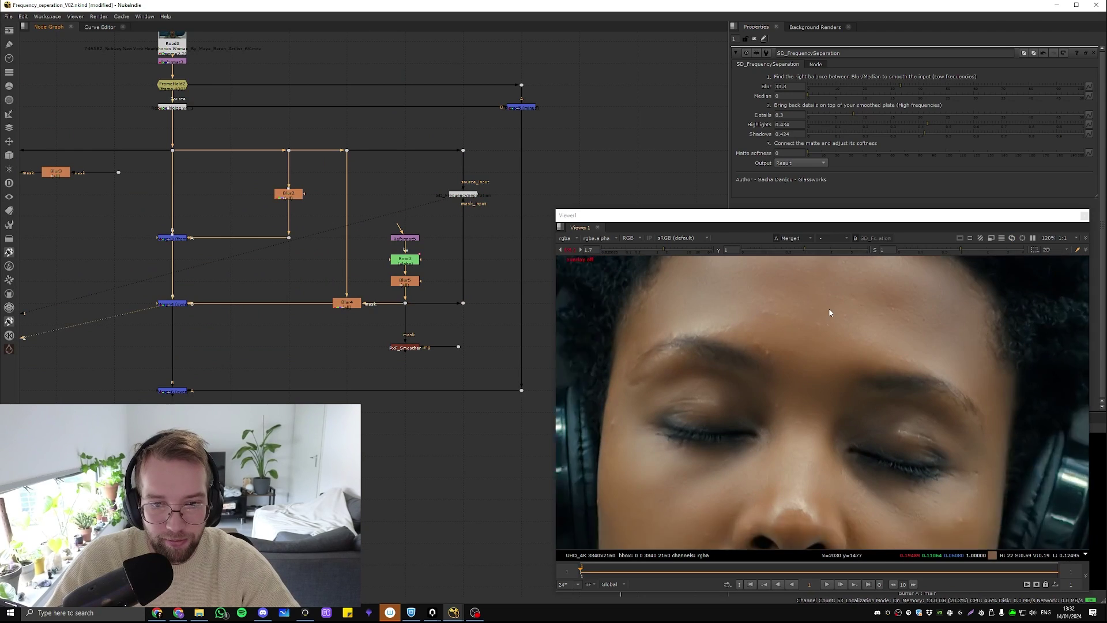
pyautogui.press('1')
pyautogui.scroll(1, 830, 312)
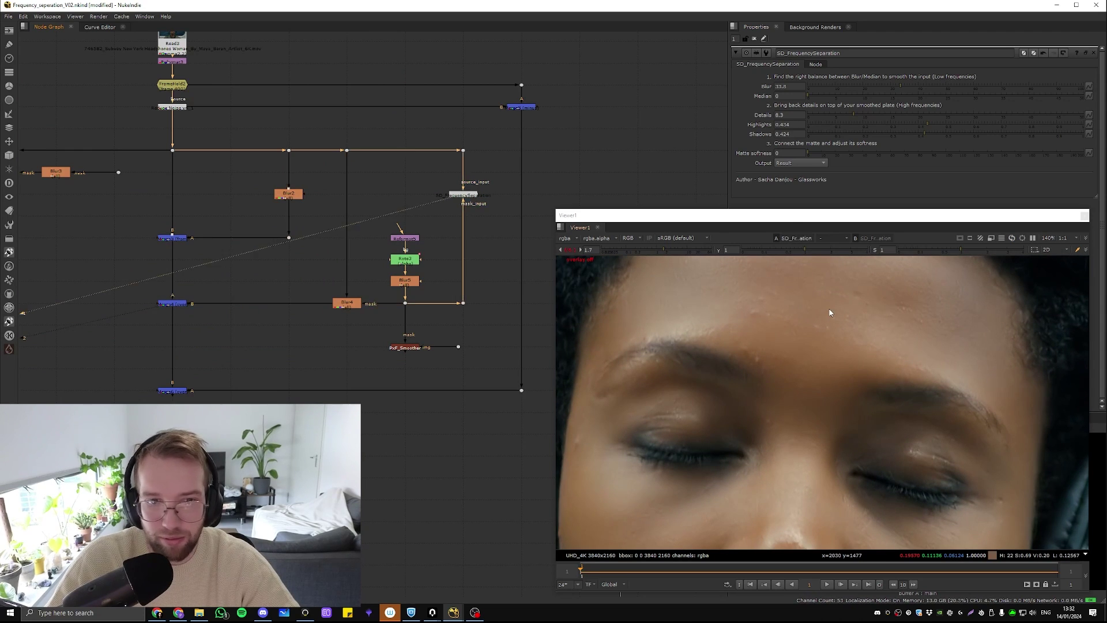
pyautogui.press('2')
# View the PxF_Smoother node's output and inspect the skin texture on the face.
pyautogui.moveTo(386, 345); pyautogui.dragTo(332, 277, button='middle')
pyautogui.moveTo(381, 263); pyautogui.dragTo(307, 305)
pyautogui.press('1')
pyautogui.click(306, 306)
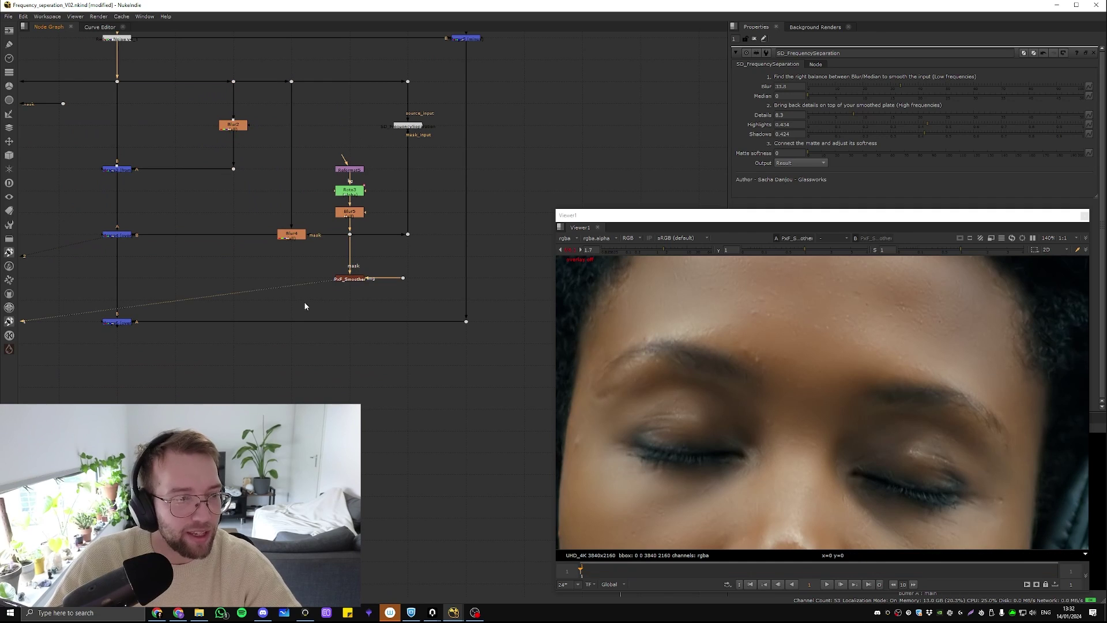
pyautogui.press('f')
pyautogui.scroll(5, 777, 346)
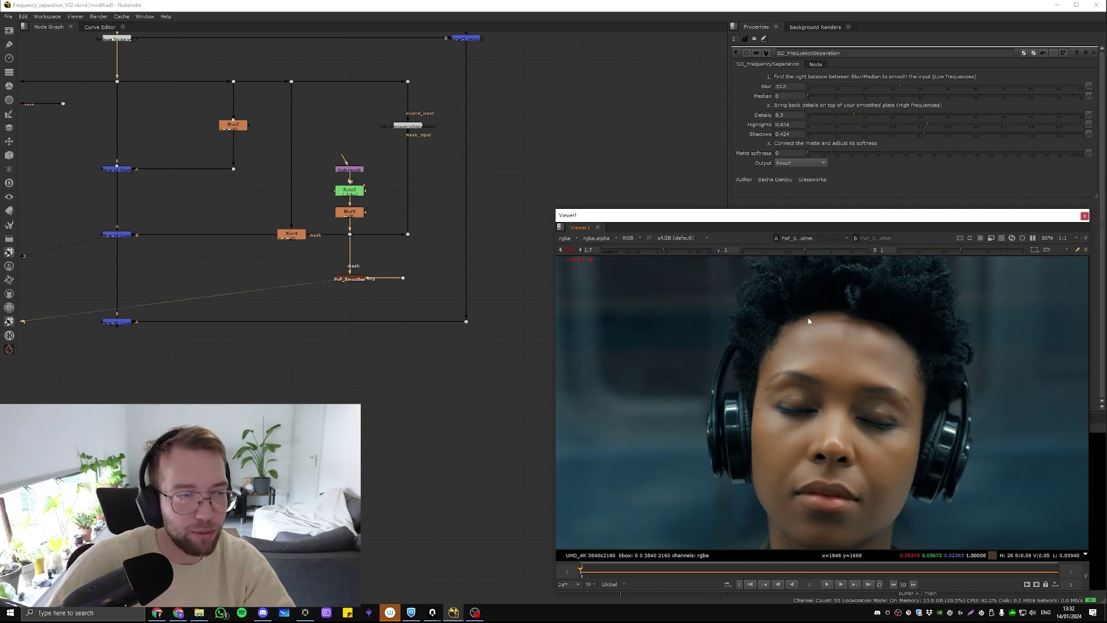
pyautogui.scroll(3, 873, 355)
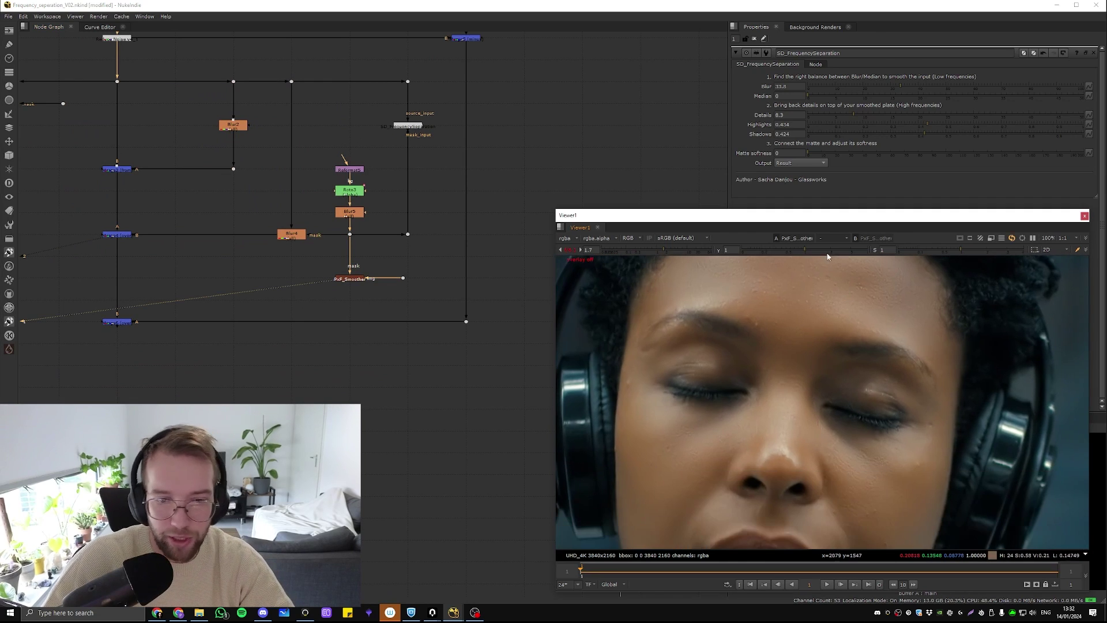
# Open the PxF_Smoother properties and set smallBlur to about 3.9, checking the effect on the face.
pyautogui.doubleClick(356, 280)
pyautogui.moveTo(875, 77); pyautogui.dragTo(876, 80)
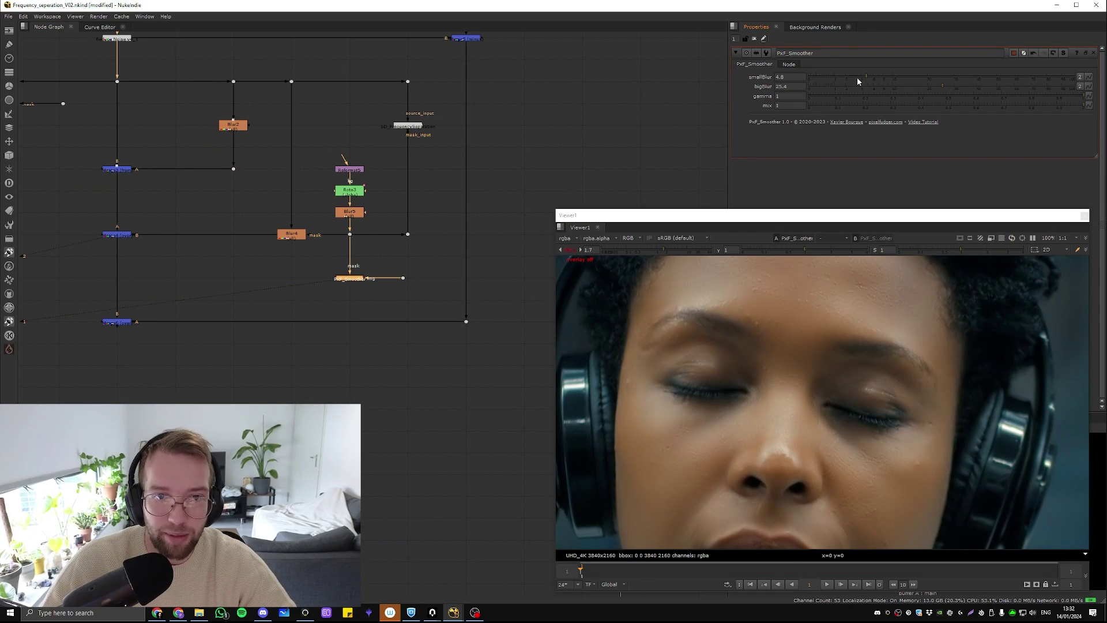
pyautogui.moveTo(190, 169); pyautogui.dragTo(312, 146, button='middle')
pyautogui.moveTo(416, 100); pyautogui.dragTo(352, 122, button='middle')
pyautogui.moveTo(867, 78)
pyautogui.mouseDown()
pyautogui.moveTo(880, 78)
pyautogui.moveTo(859, 79)
pyautogui.mouseUp()
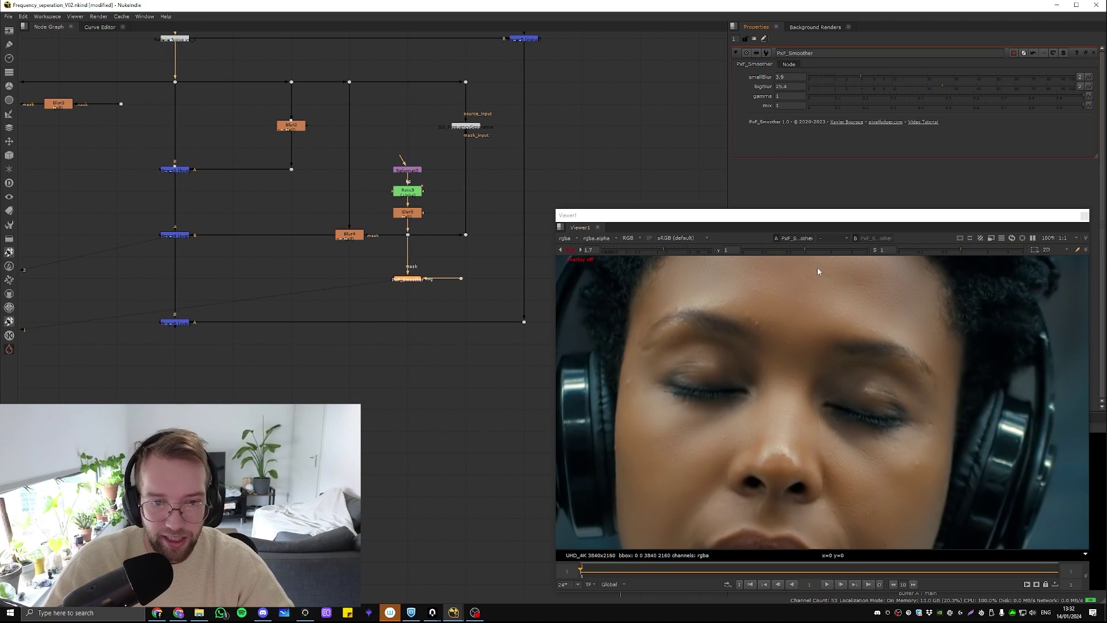
pyautogui.scroll(-2, 821, 300)
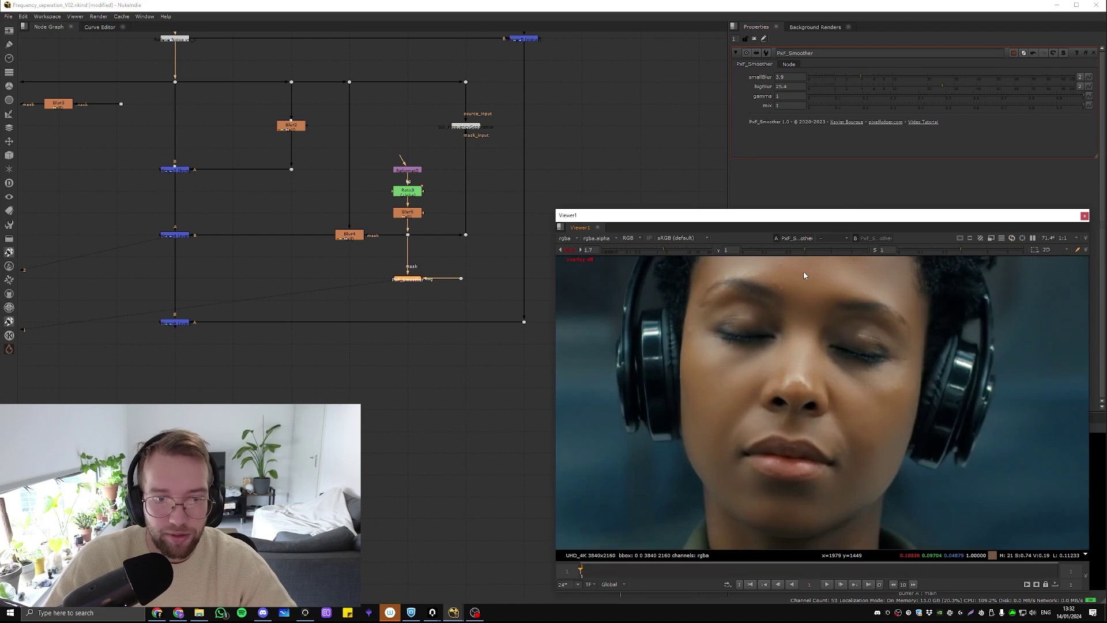
pyautogui.scroll(1, 818, 307)
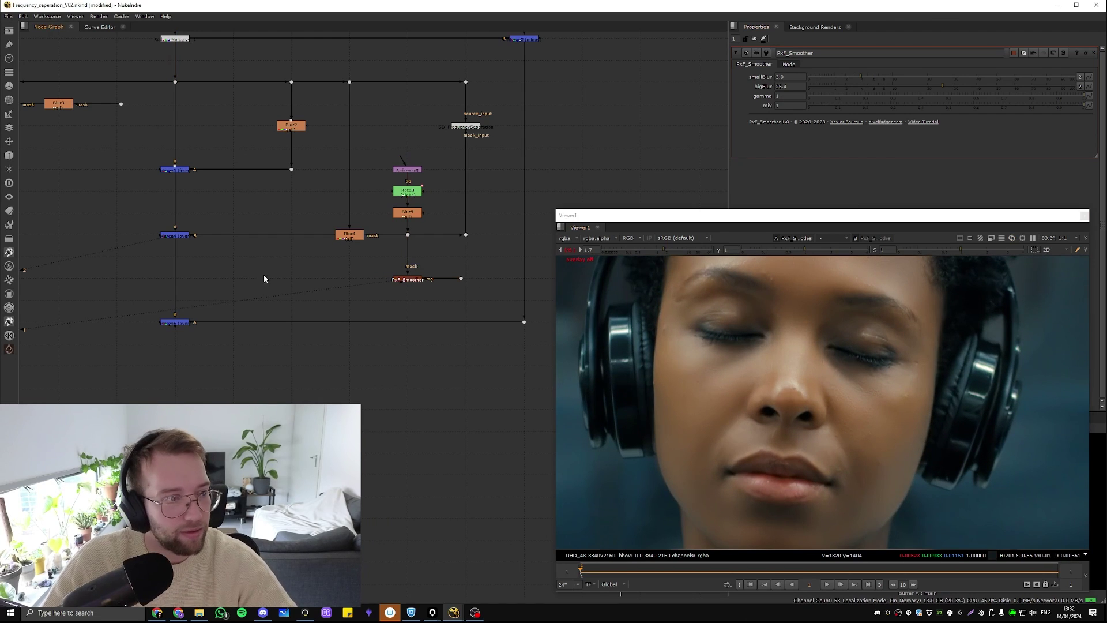
# Compare the PxF_Smoother output with the manual Merge4 and Merge6 results, toggling between them on the forehead.
pyautogui.click(174, 323)
pyautogui.press('1')
pyautogui.click(176, 235)
pyautogui.press('1')
pyautogui.click(404, 280)
pyautogui.press('1')
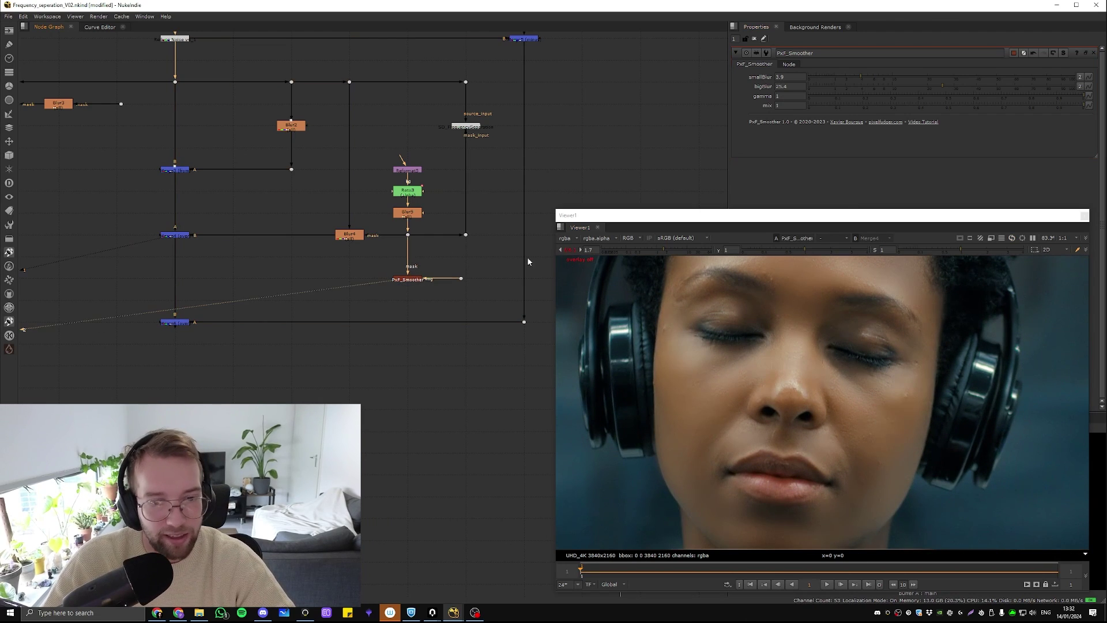
pyautogui.scroll(3, 792, 351)
pyautogui.press('1')
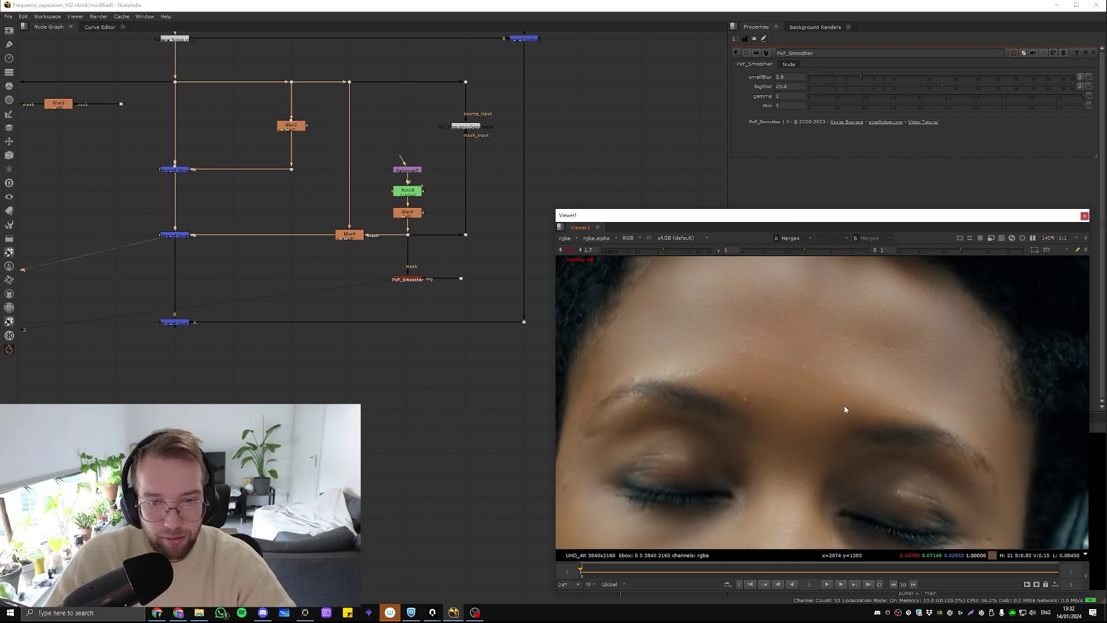
pyautogui.press('2')
pyautogui.press('1')
pyautogui.scroll(-6, 849, 315)
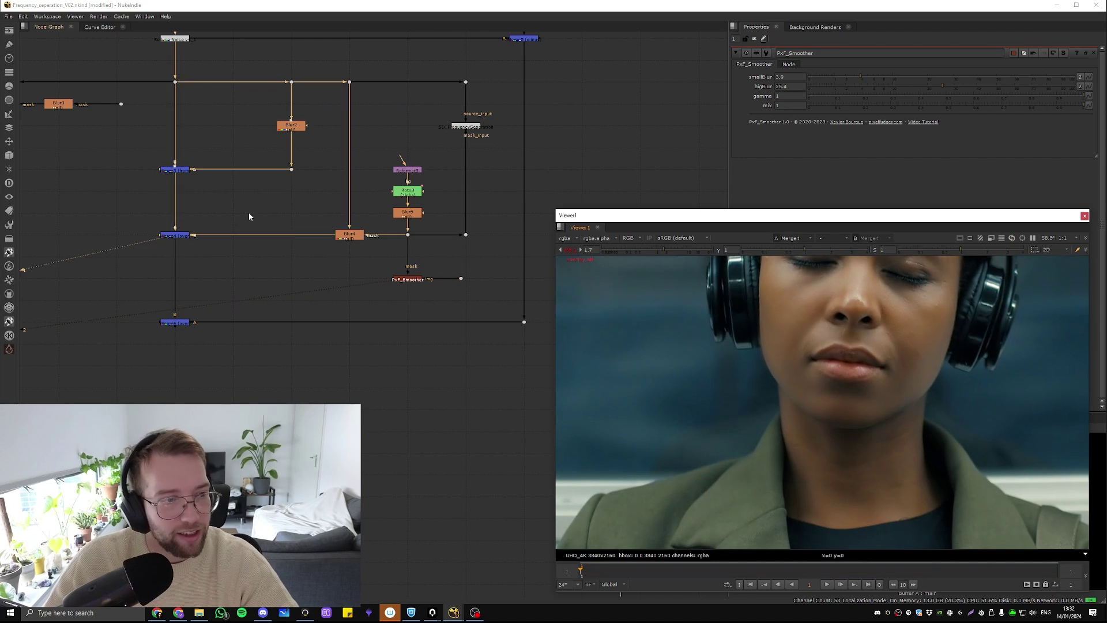
# View the final Merge6 output with the face centred and compare it with the unretouched source from Dot12.
pyautogui.click(175, 322)
pyautogui.press('1')
pyautogui.moveTo(248, 342); pyautogui.dragTo(329, 368, button='middle')
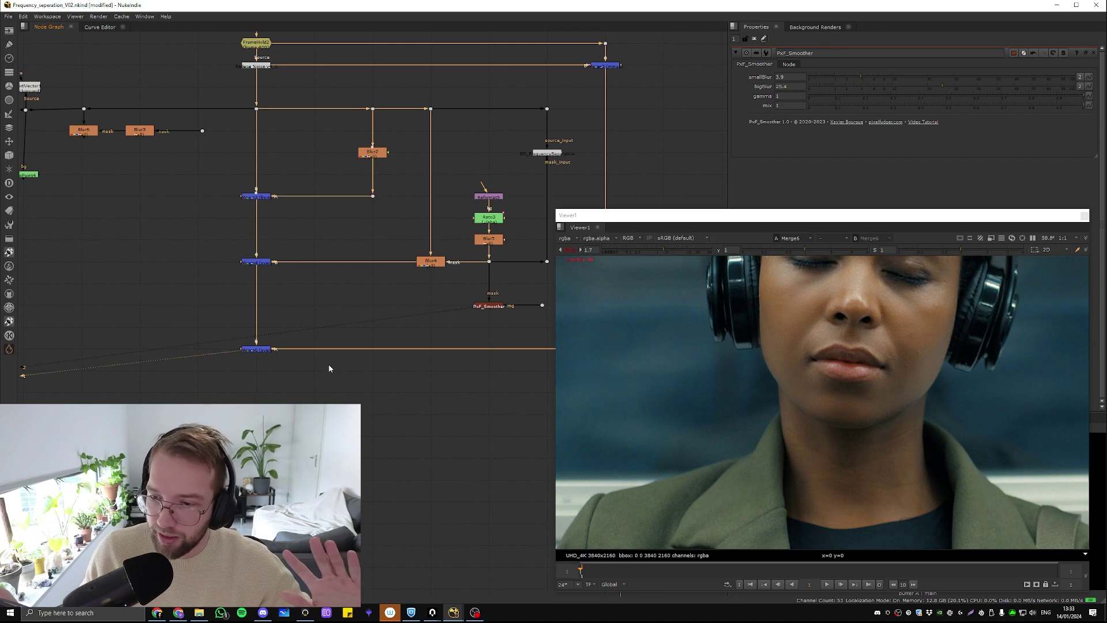
pyautogui.moveTo(855, 310); pyautogui.dragTo(800, 371, button='middle')
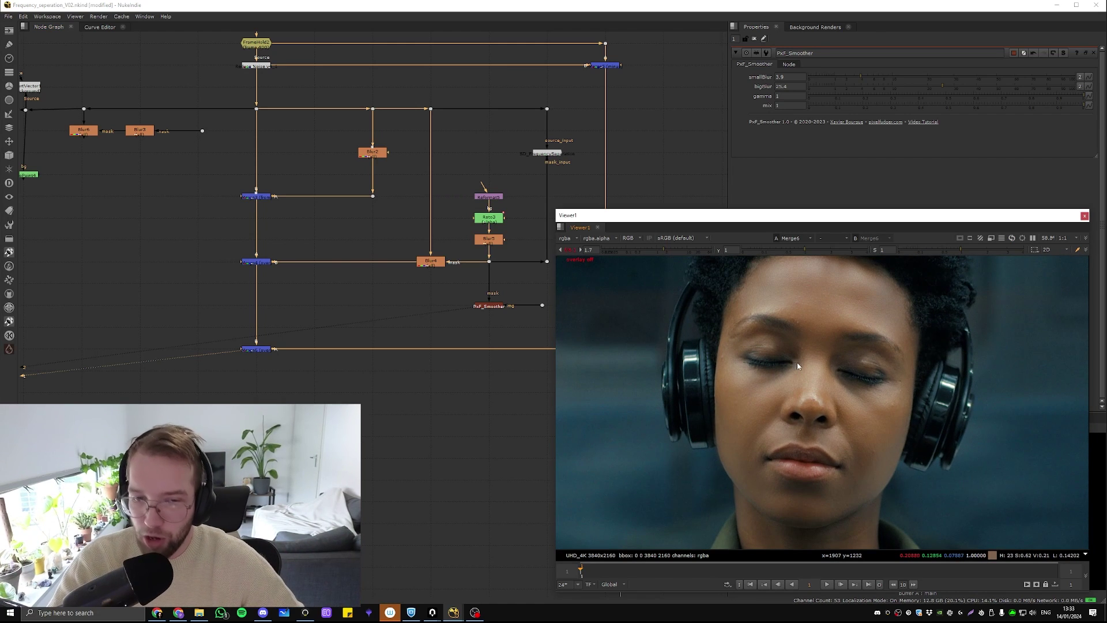
pyautogui.click(283, 156)
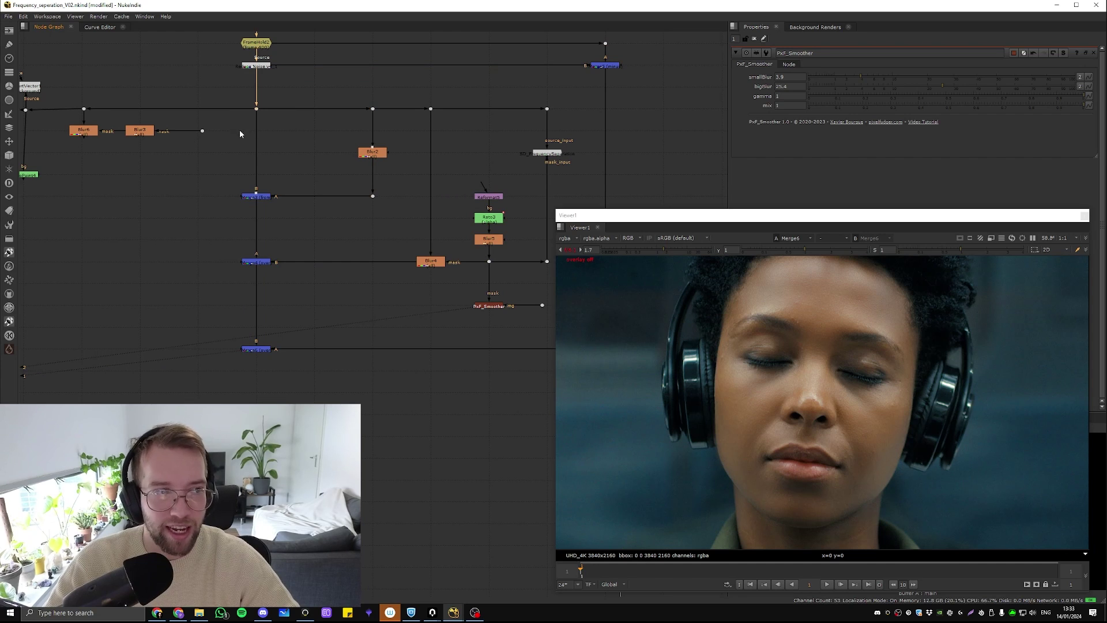
pyautogui.moveTo(310, 181); pyautogui.dragTo(340, 245, button='middle')
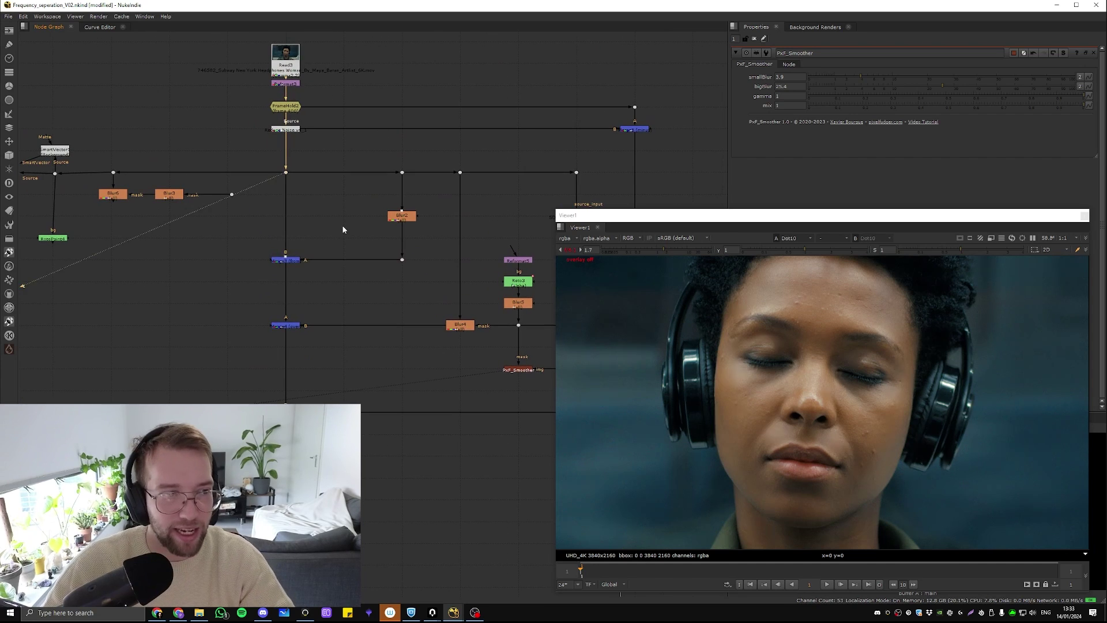
# Compare the plain masked blur from Blur6 with the final Merge6 output in the viewer.
pyautogui.moveTo(302, 353); pyautogui.dragTo(582, 98)
pyautogui.click(113, 194)
pyautogui.press('1')
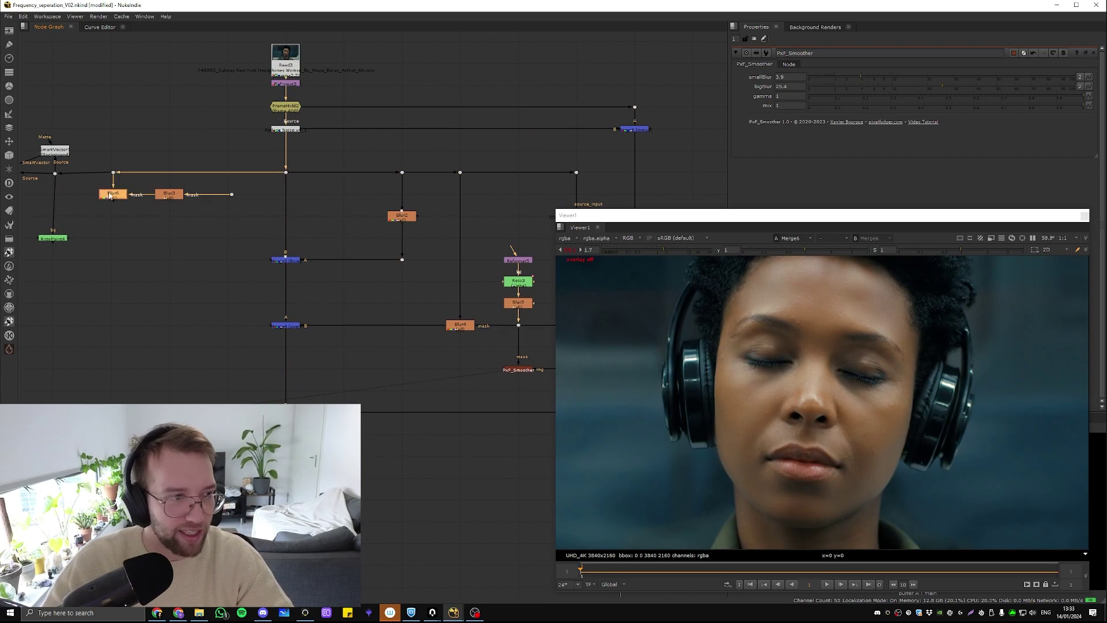
pyautogui.moveTo(341, 353); pyautogui.dragTo(280, 417)
pyautogui.press('2')
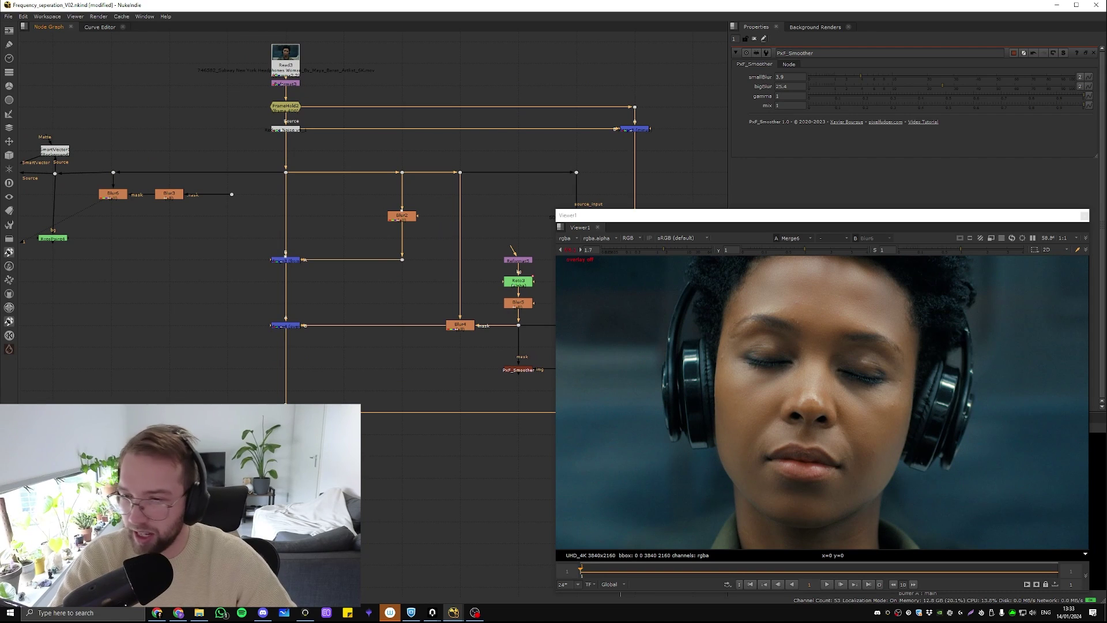